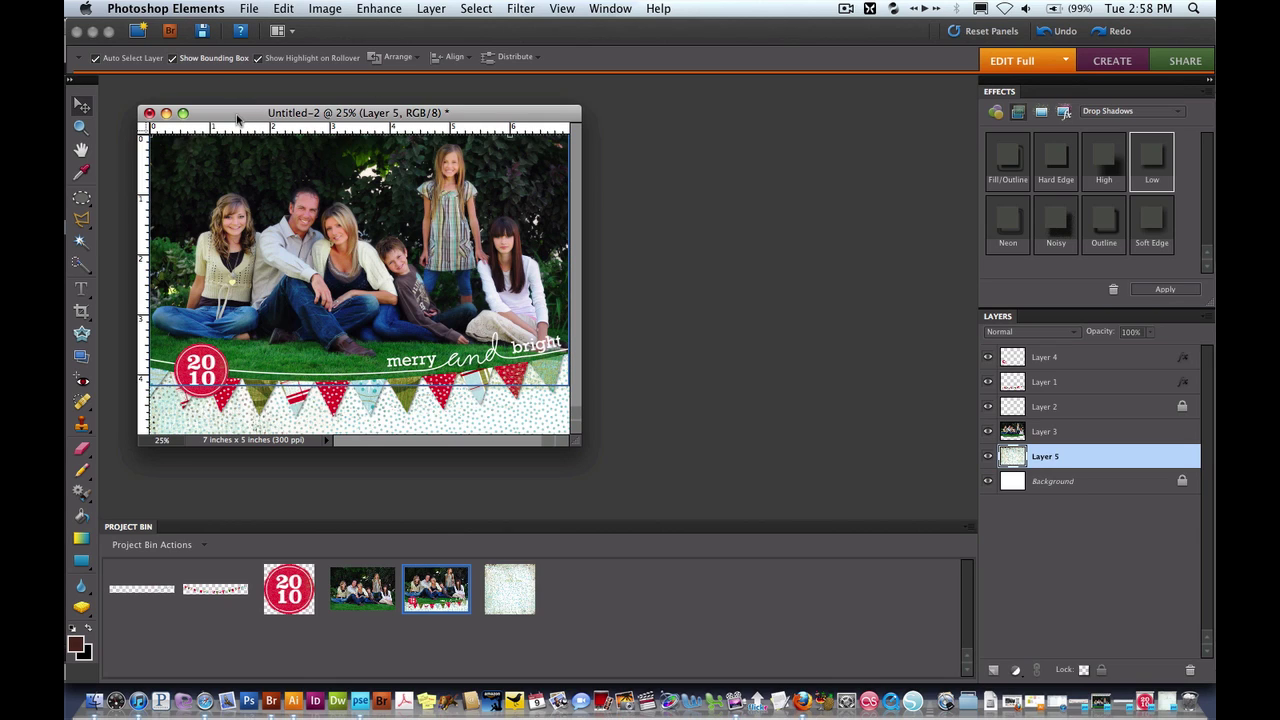
Step: Zoom the finished family card out to 12.5% and move its window to the top right
key("super+minus")
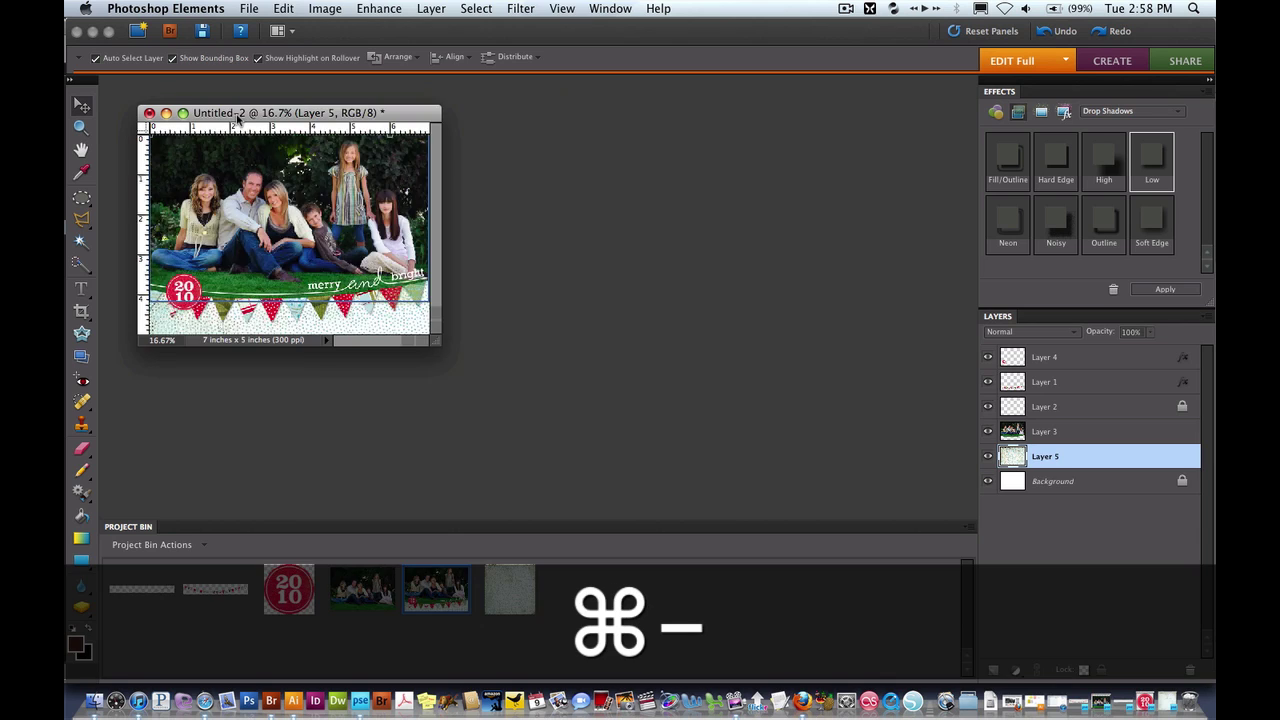
left_click_drag(238, 118, 806, 107)
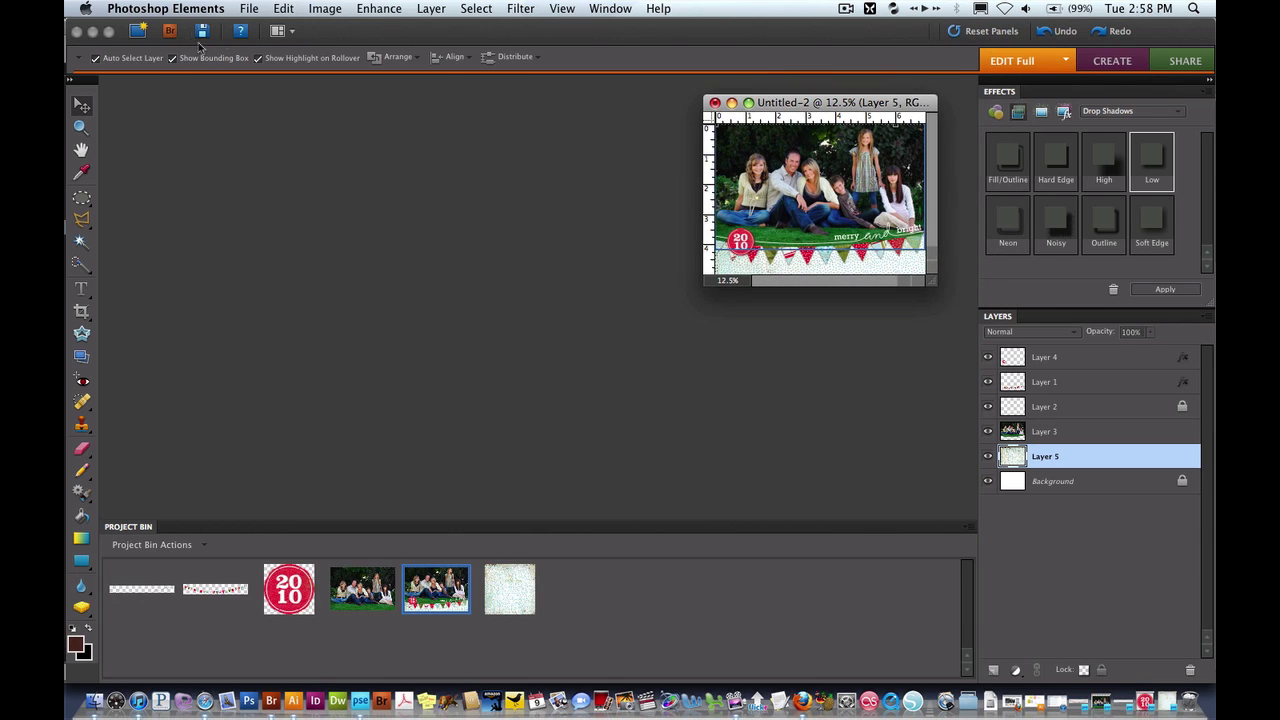
Step: Create a new blank file 7 inches wide by 5 inches high
left_click(249, 12)
mouse_move(268, 30)
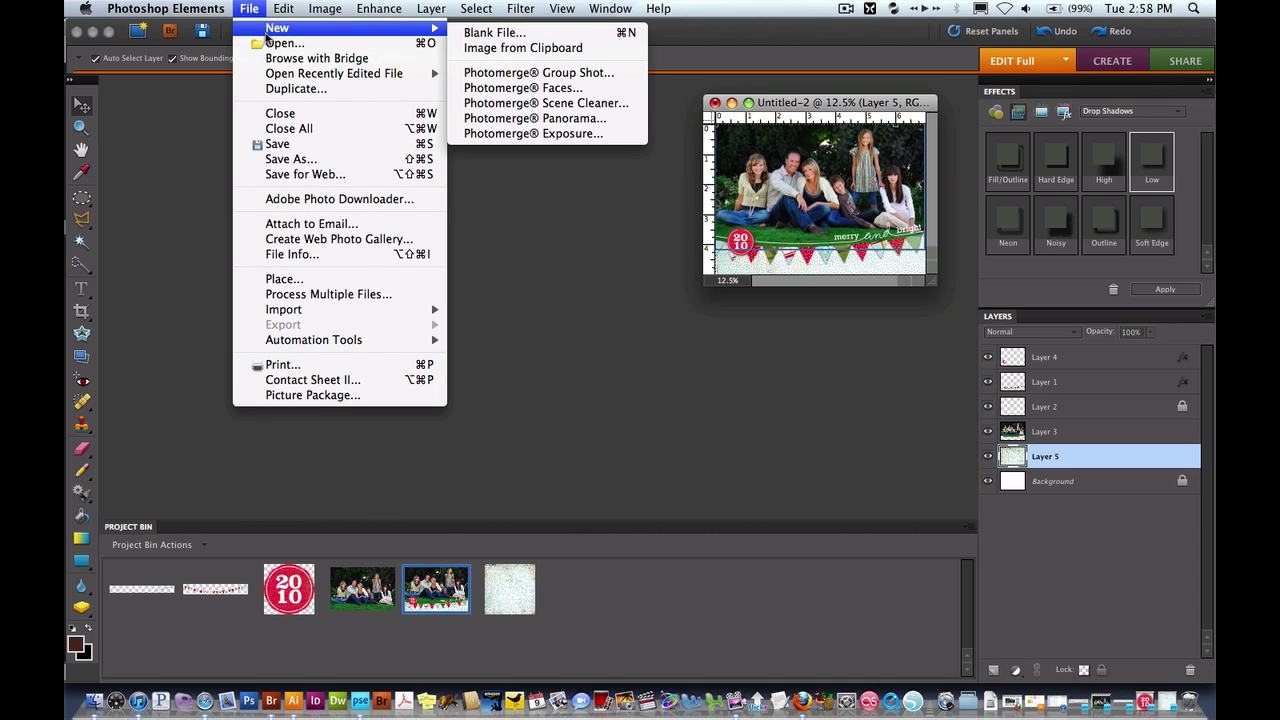
left_click(498, 40)
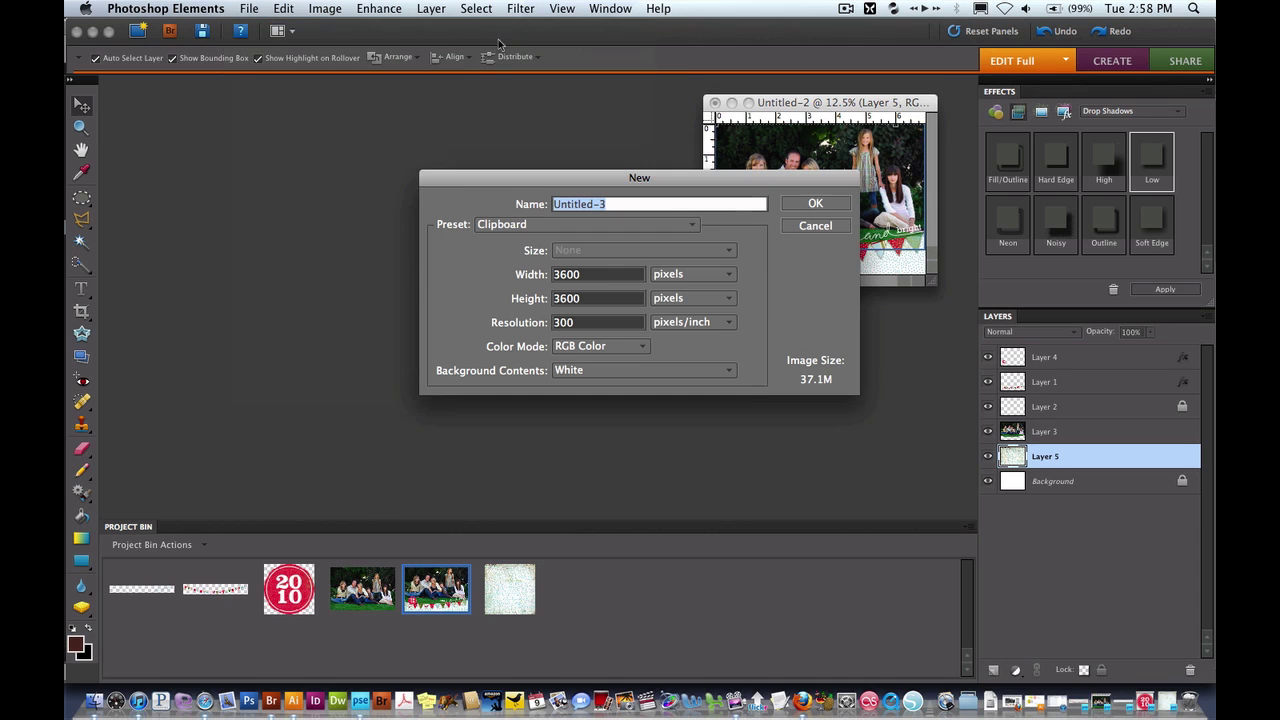
left_click(670, 281)
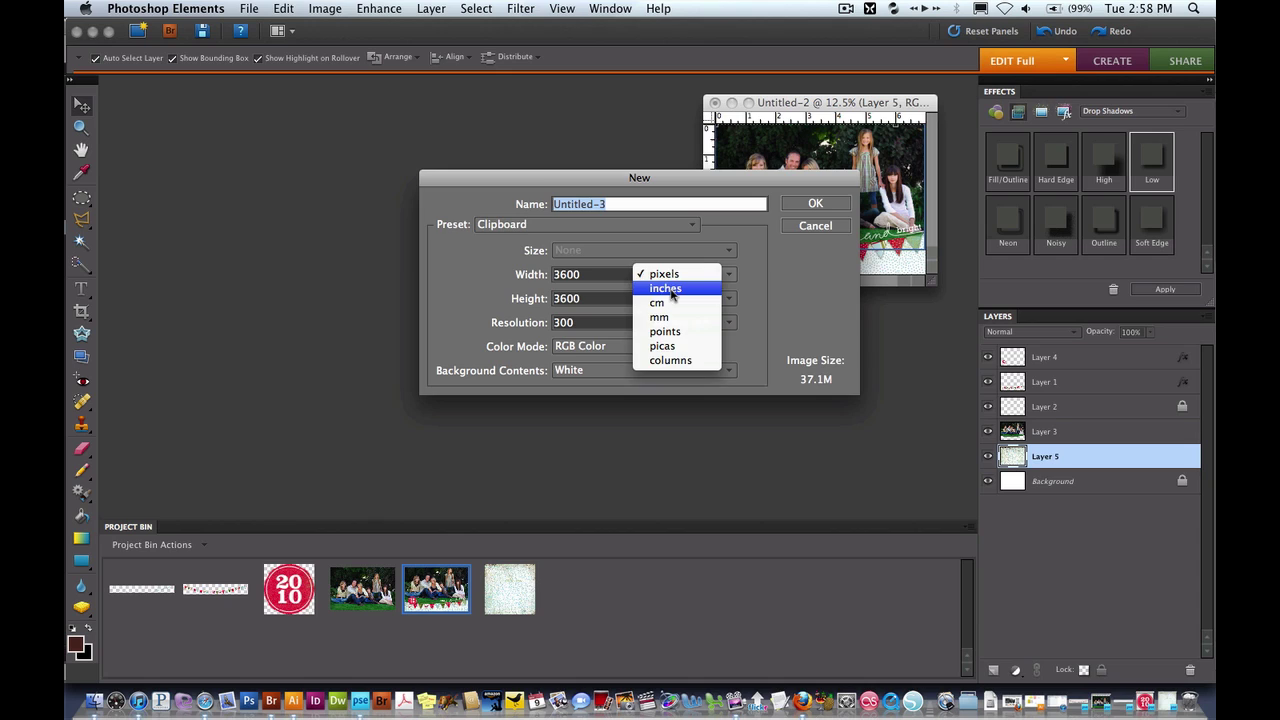
left_click(668, 287)
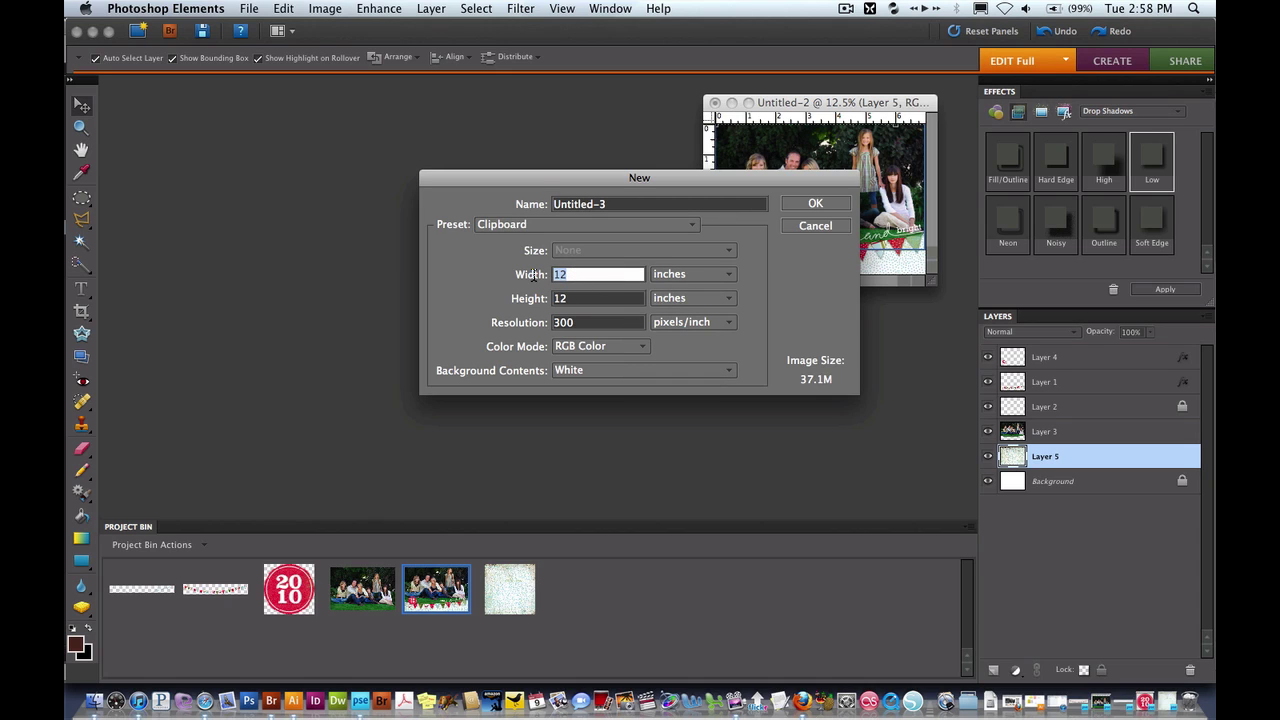
type("7")
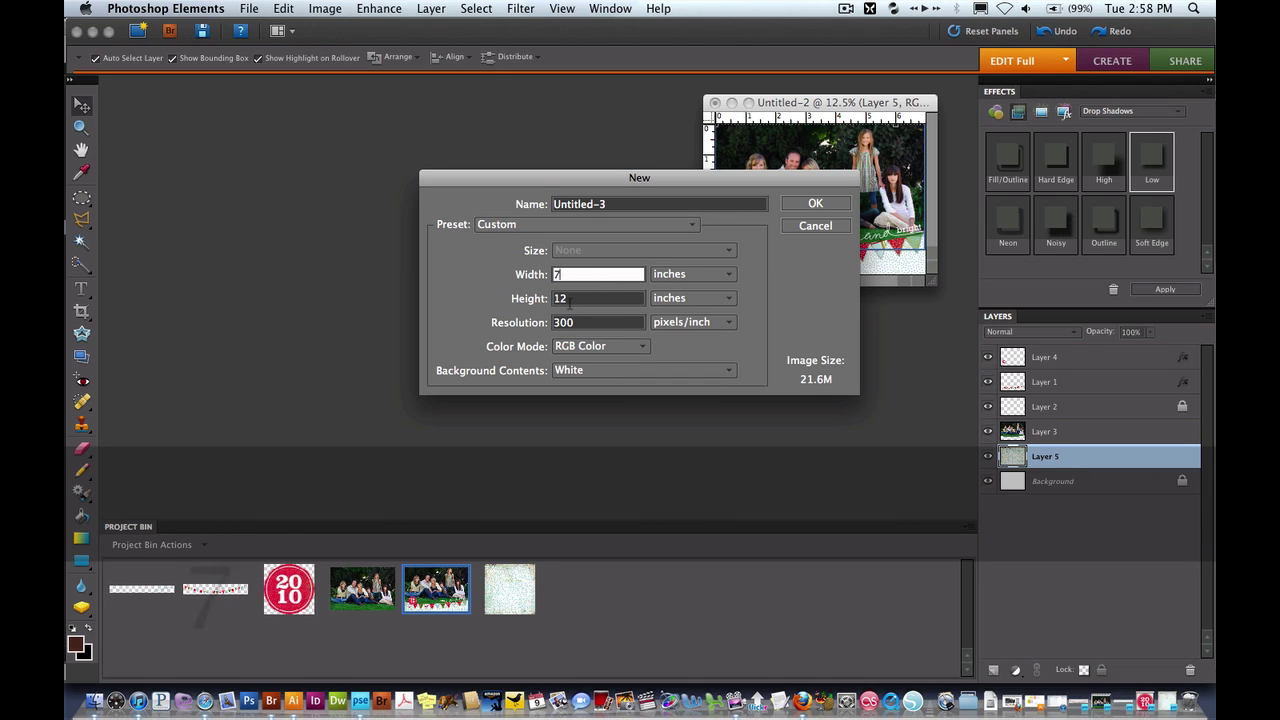
key("Tab")
type("5")
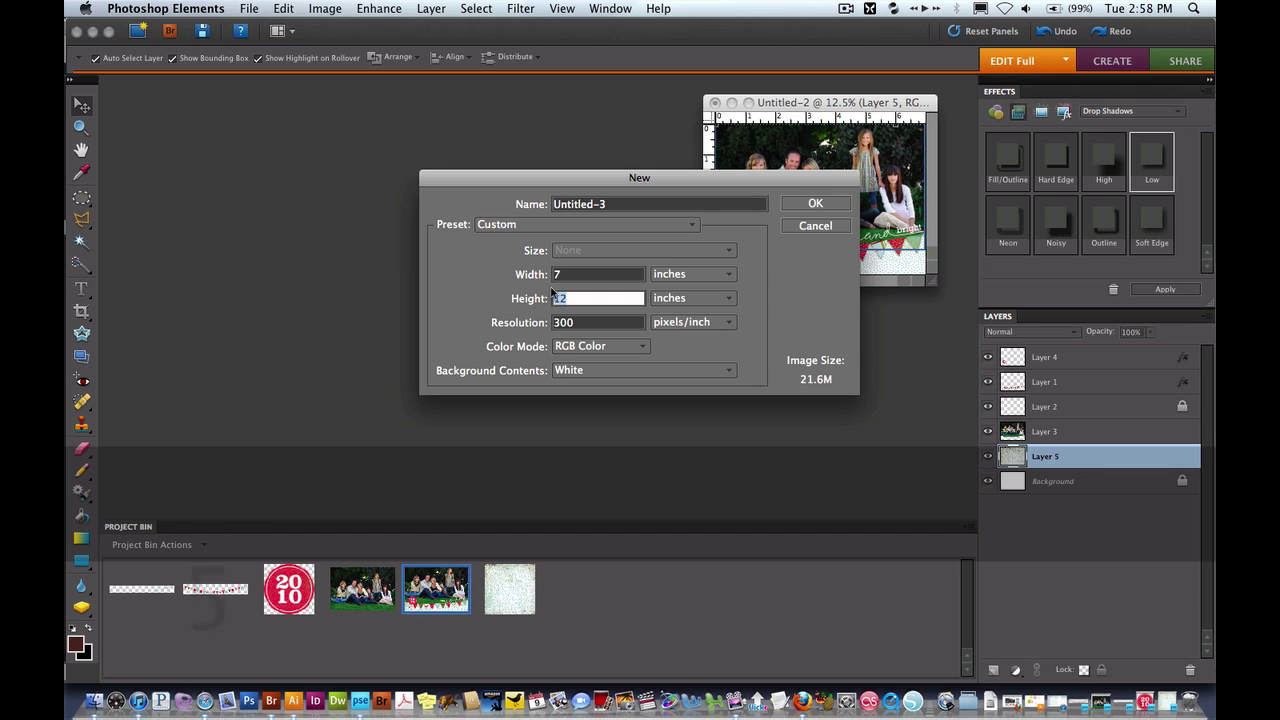
left_click(820, 206)
Step: Float Untitled-3 as its own window beside the family card, then refocus the card
left_click_drag(517, 191, 477, 92)
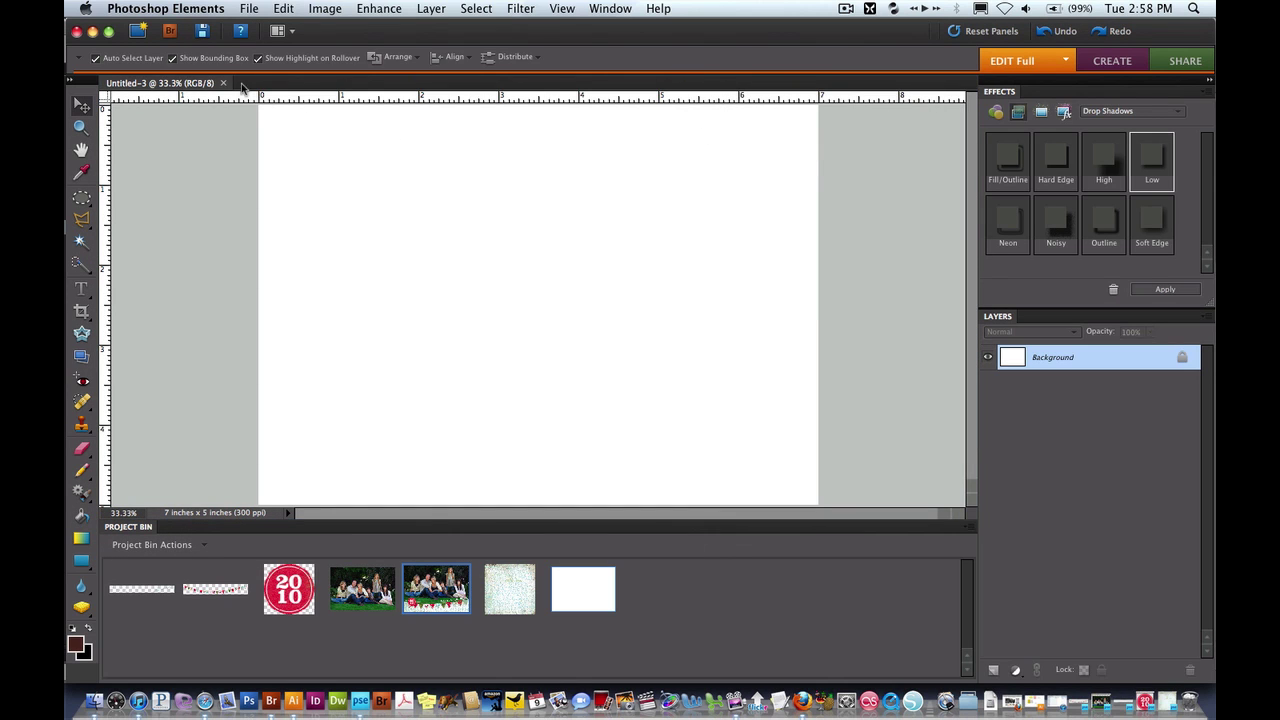
left_click_drag(202, 90, 263, 105)
double_click(436, 598)
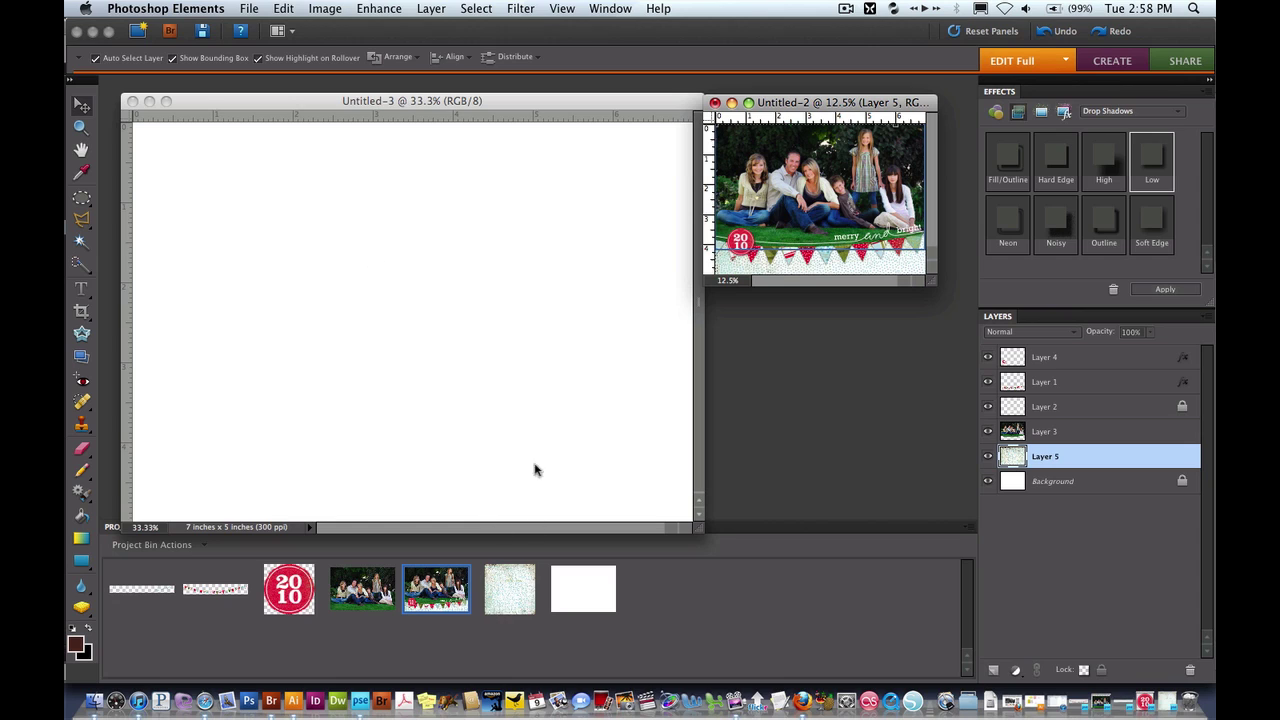
Step: Place the DSH-633 Flurry.jpg dotted paper on the card so it fills the whole canvas
left_click_drag(509, 600, 386, 264)
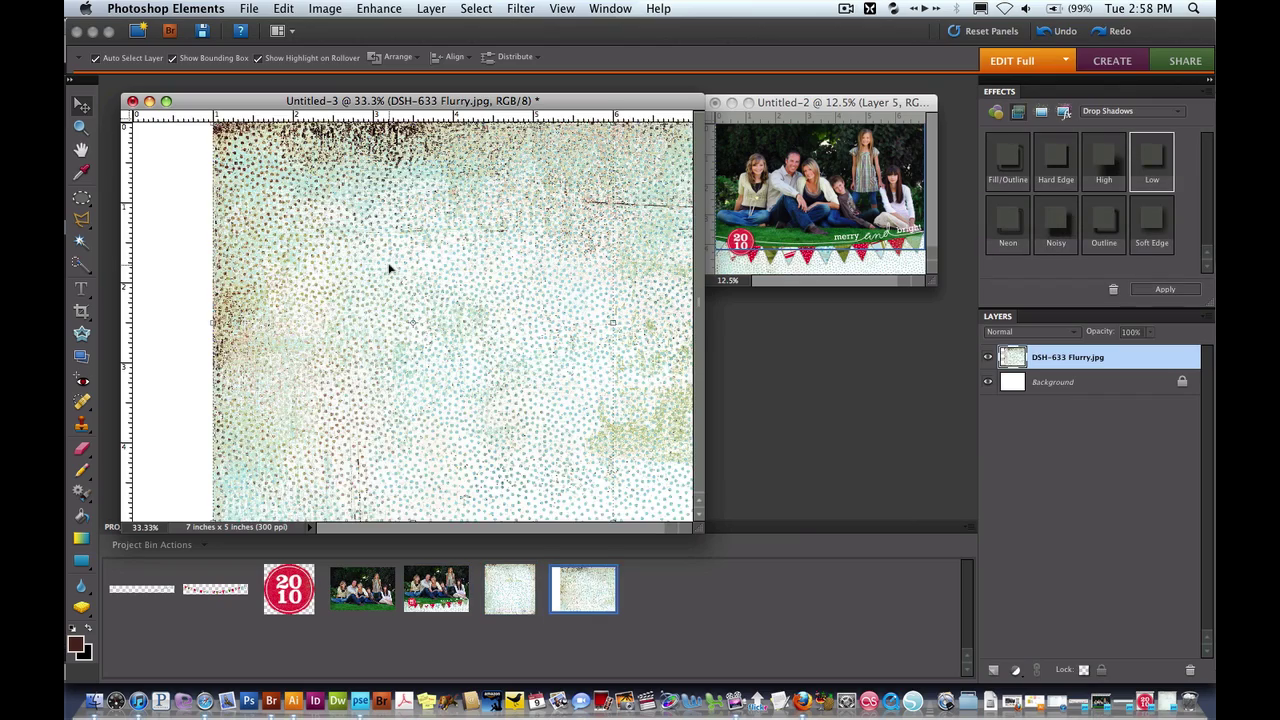
left_click_drag(490, 343, 326, 277)
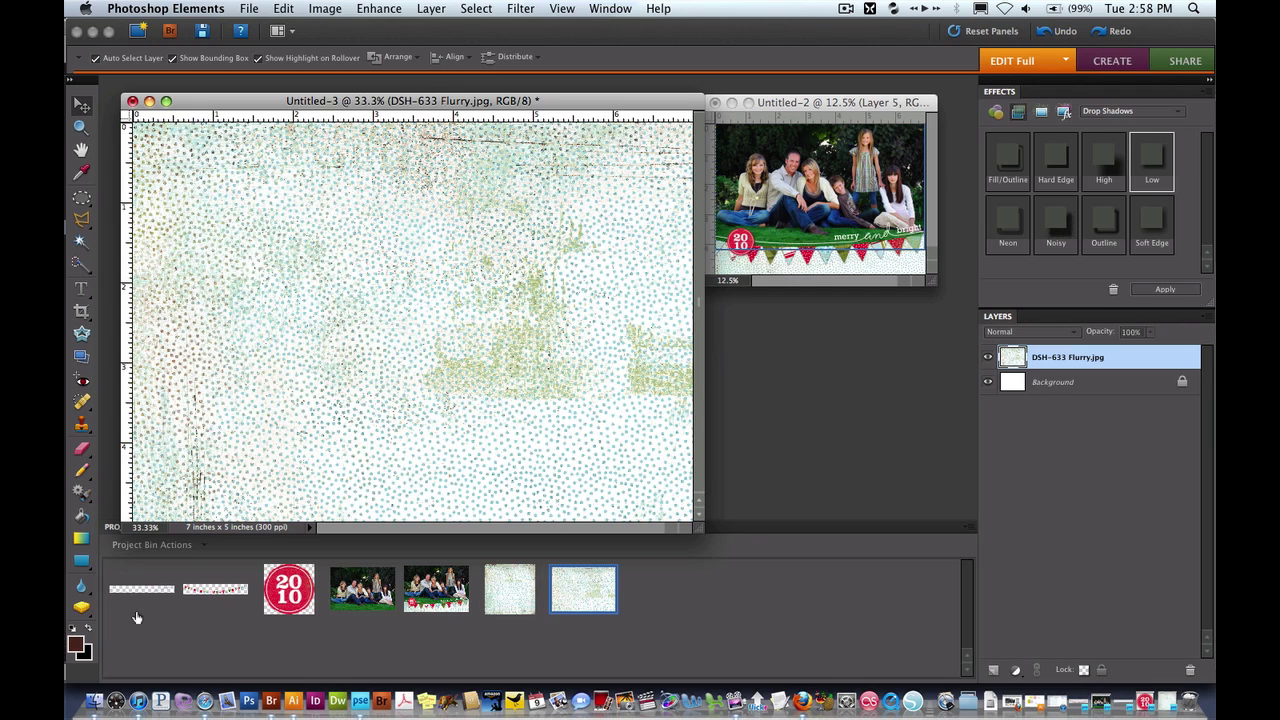
Step: Add banner.png and banner-merryandbright.png to the card, with the curved string on top
left_click_drag(204, 592, 320, 281)
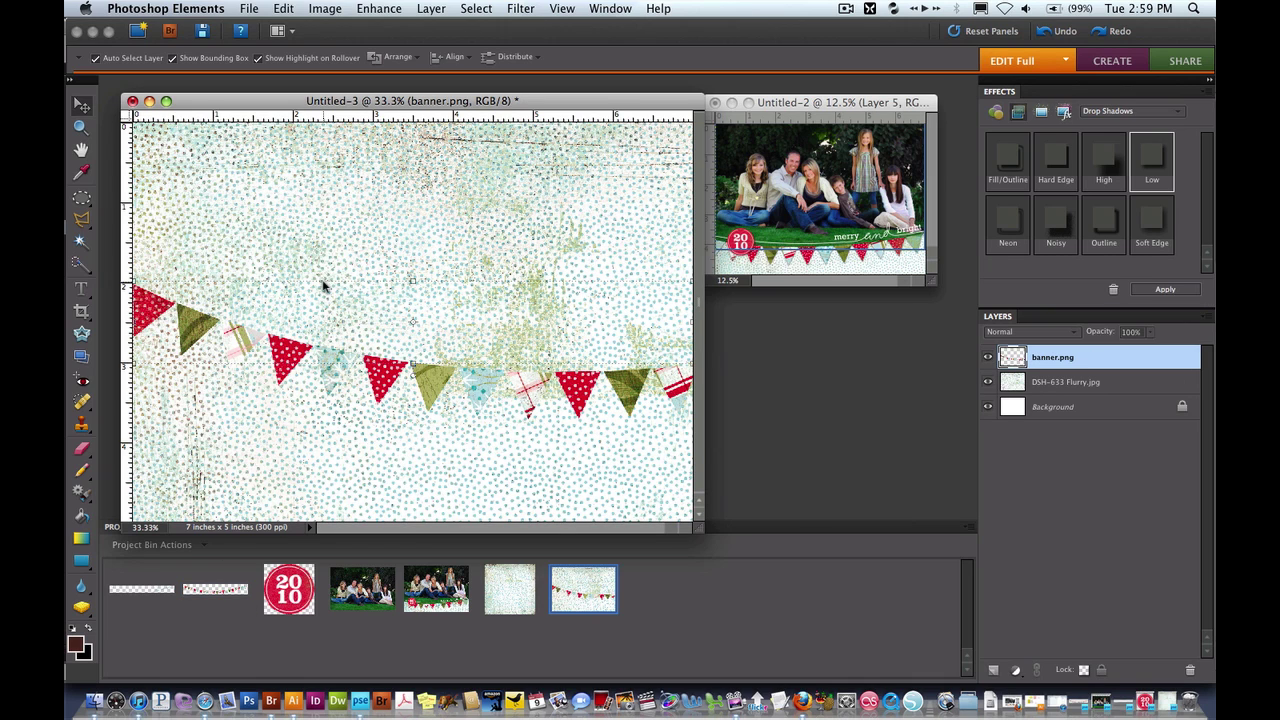
left_click_drag(142, 593, 344, 271)
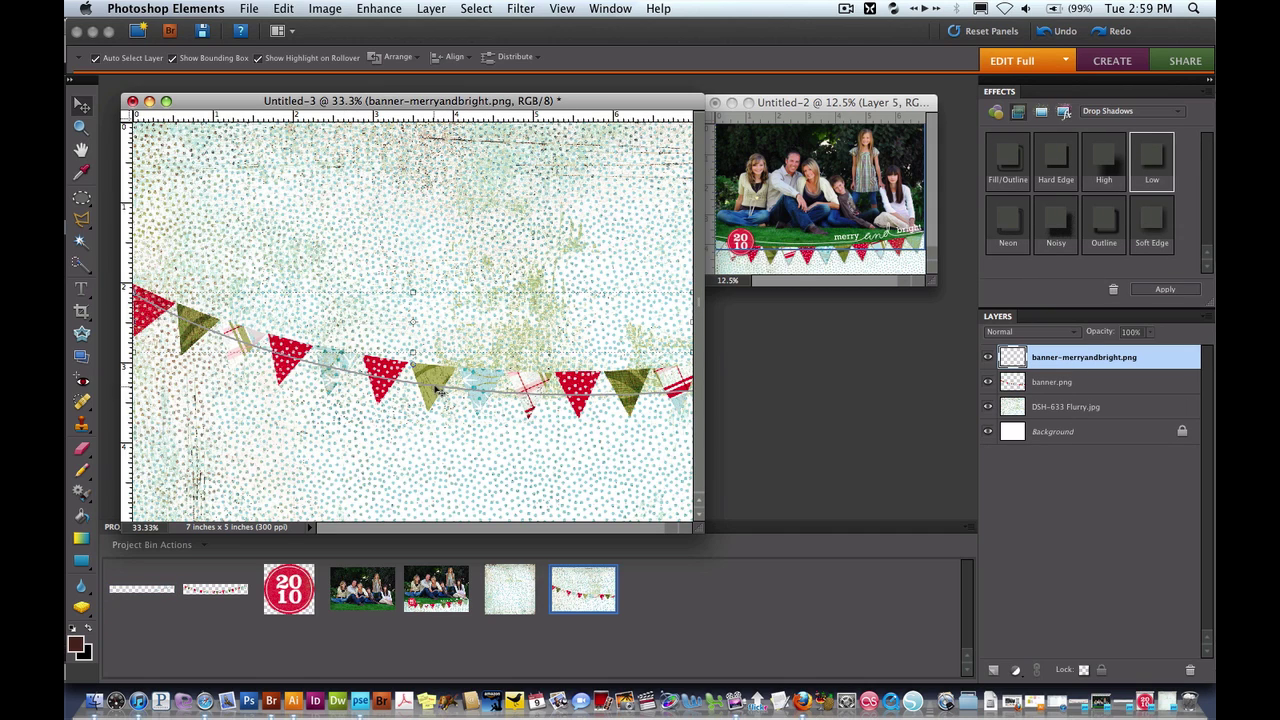
left_click_drag(437, 391, 437, 310)
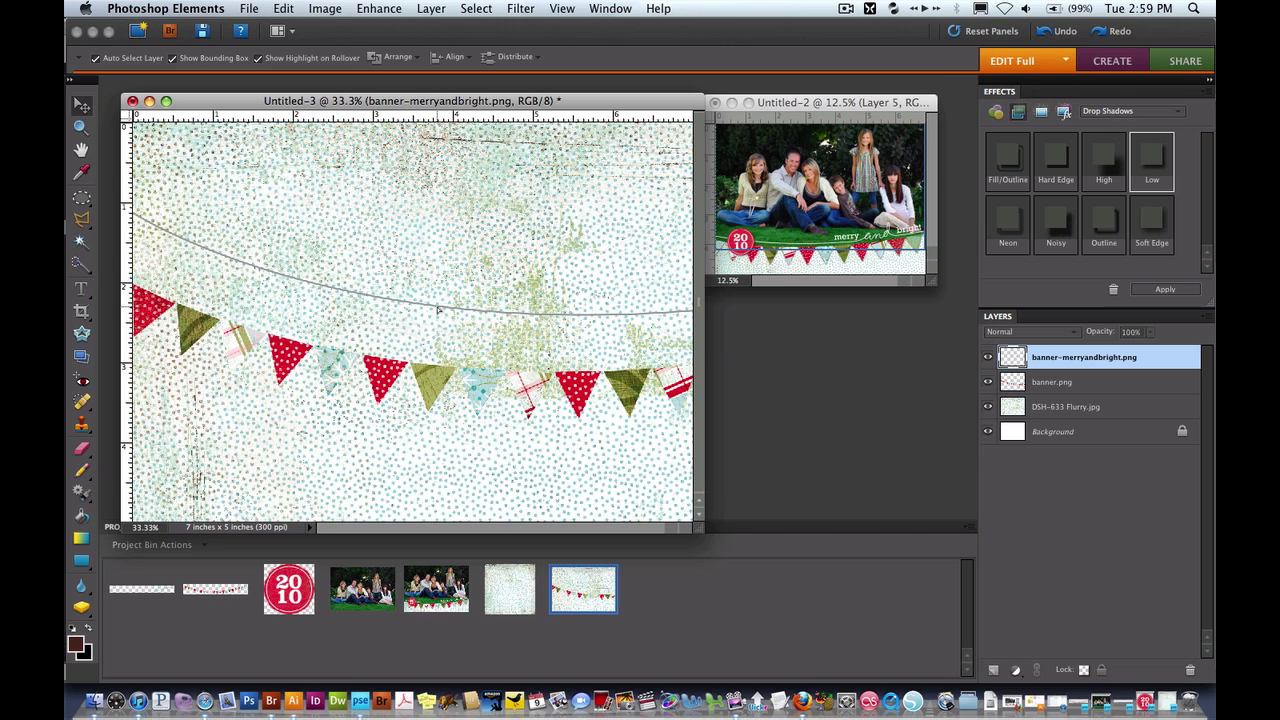
Step: Select both banner layers and align them on their horizontal centres
left_click(430, 392, "shift")
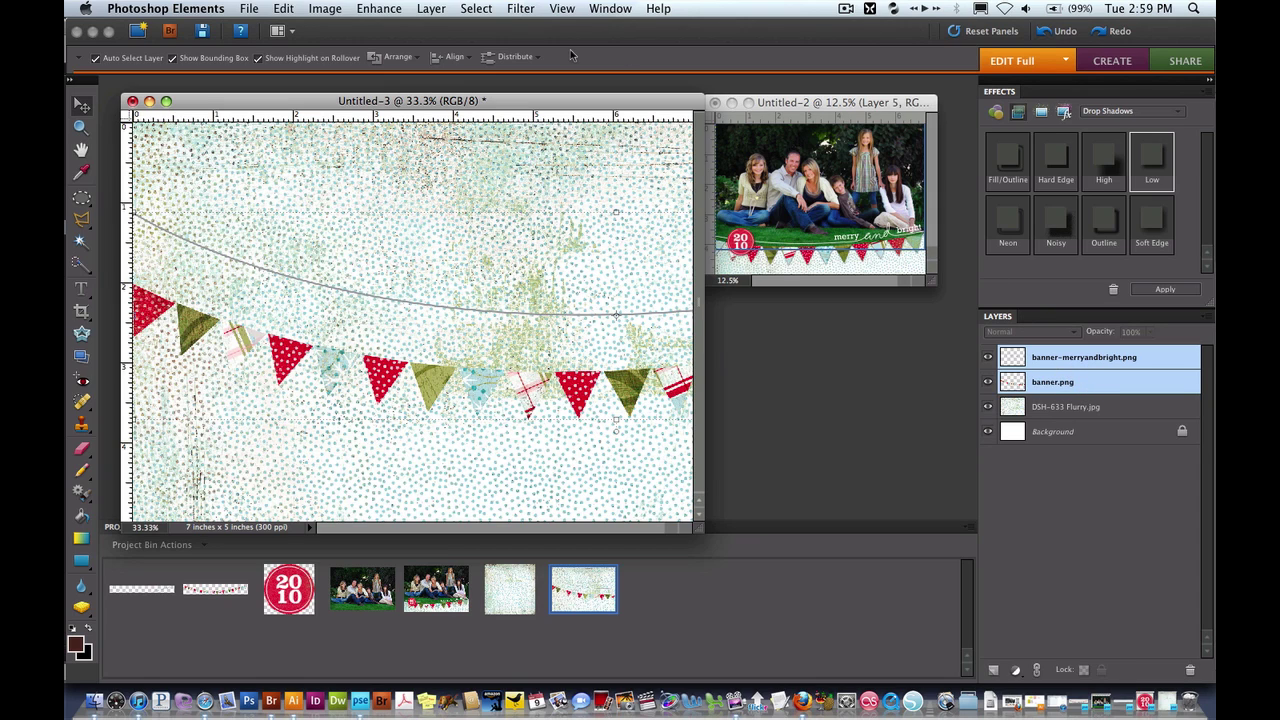
left_click(457, 57)
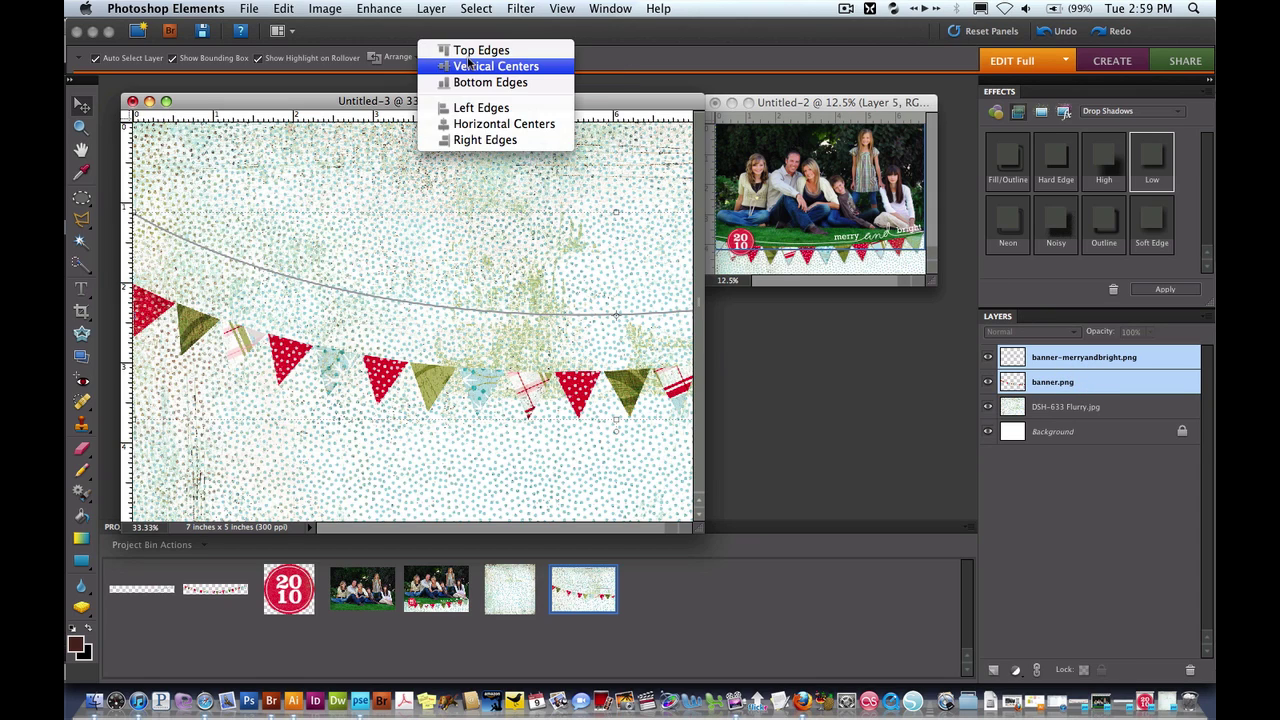
left_click(493, 124)
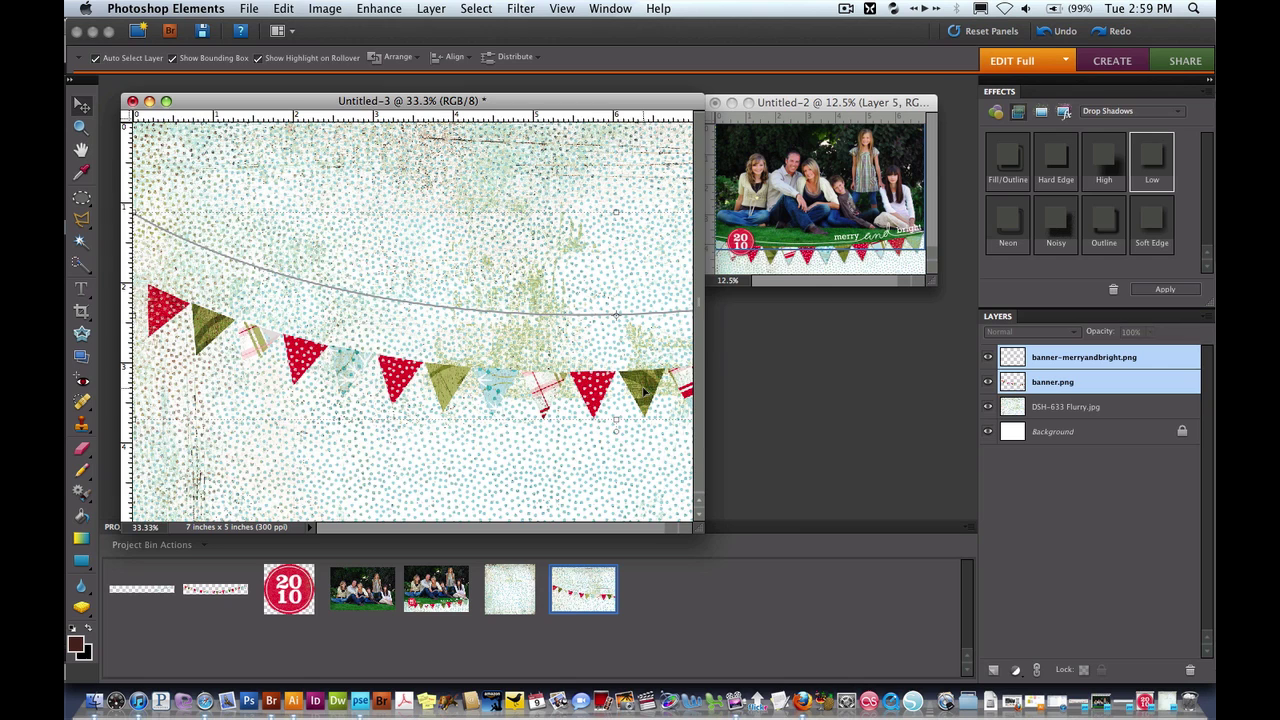
Step: Move both banners lower on the card and rotate them together by about 7.8°
left_click_drag(645, 392, 268, 391)
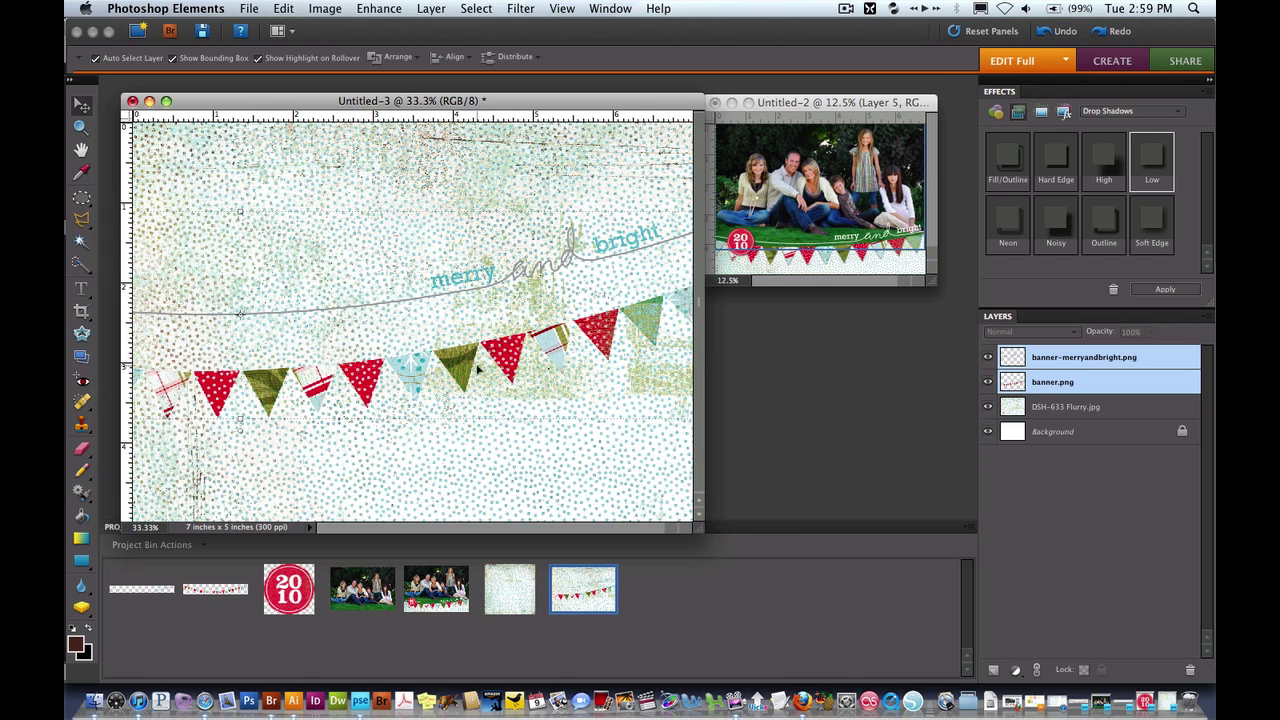
left_click_drag(467, 367, 465, 409)
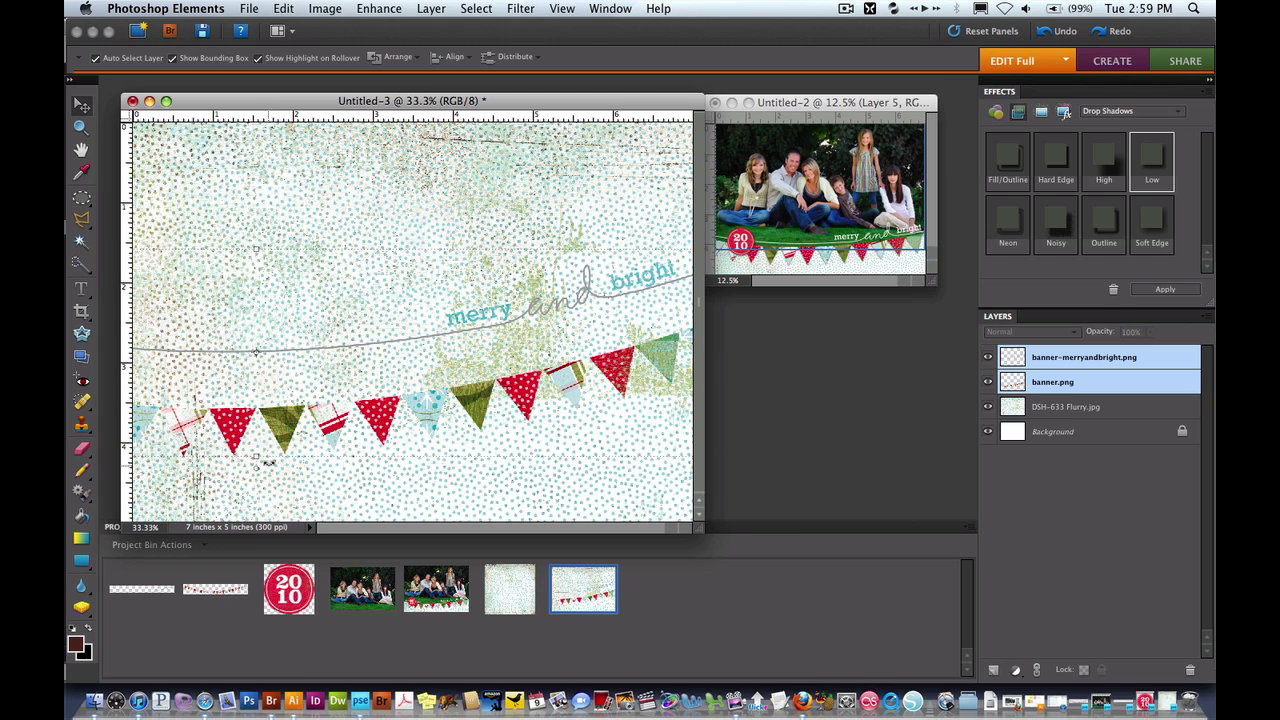
left_click_drag(270, 460, 259, 484)
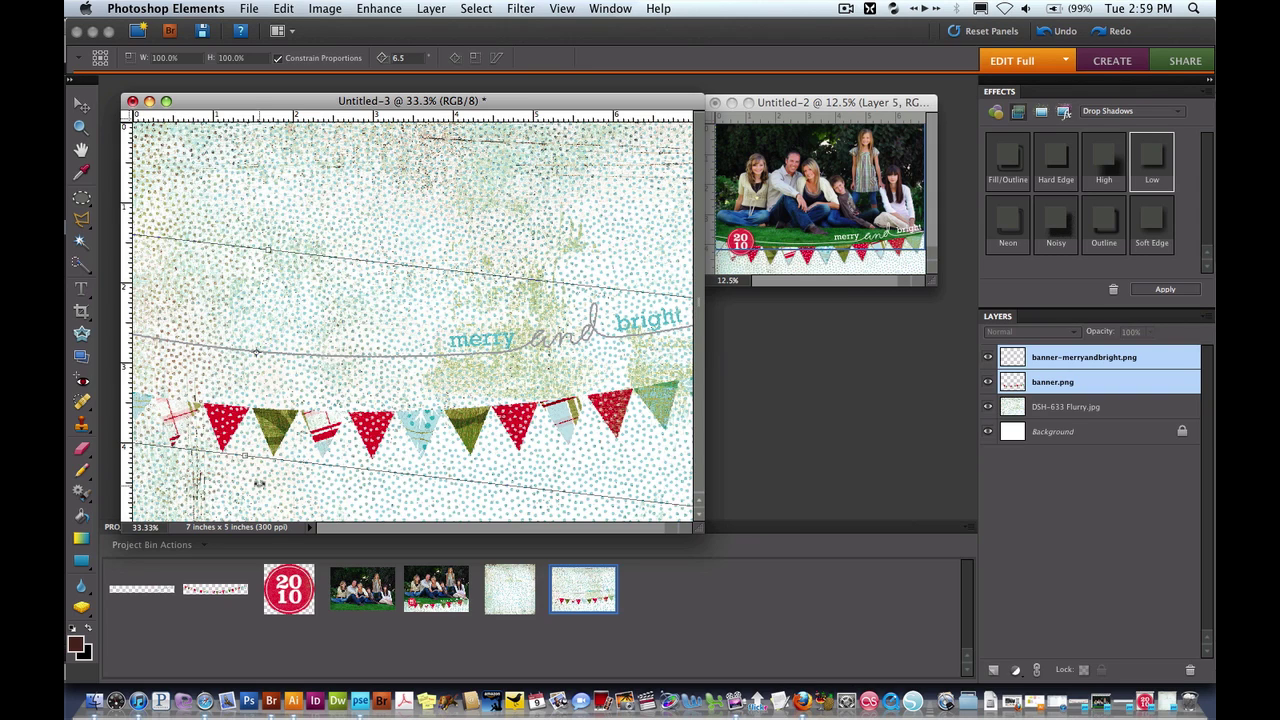
left_click_drag(259, 484, 256, 487)
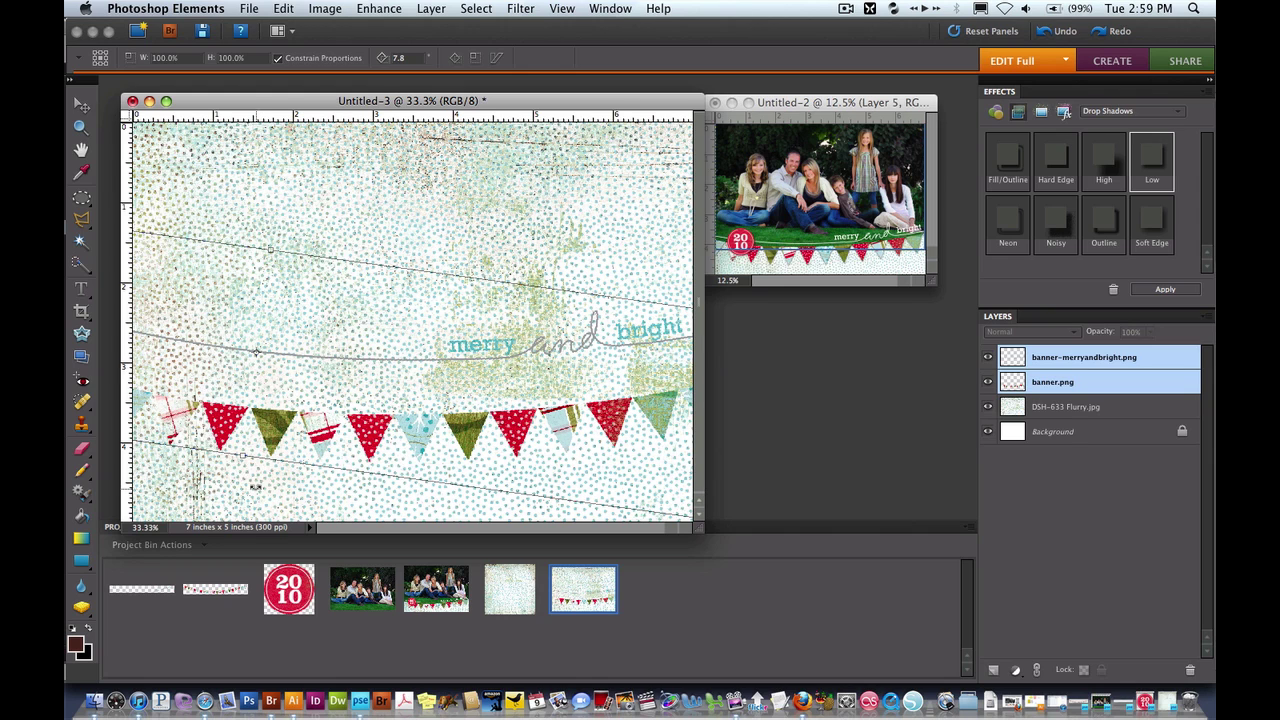
left_click(665, 518)
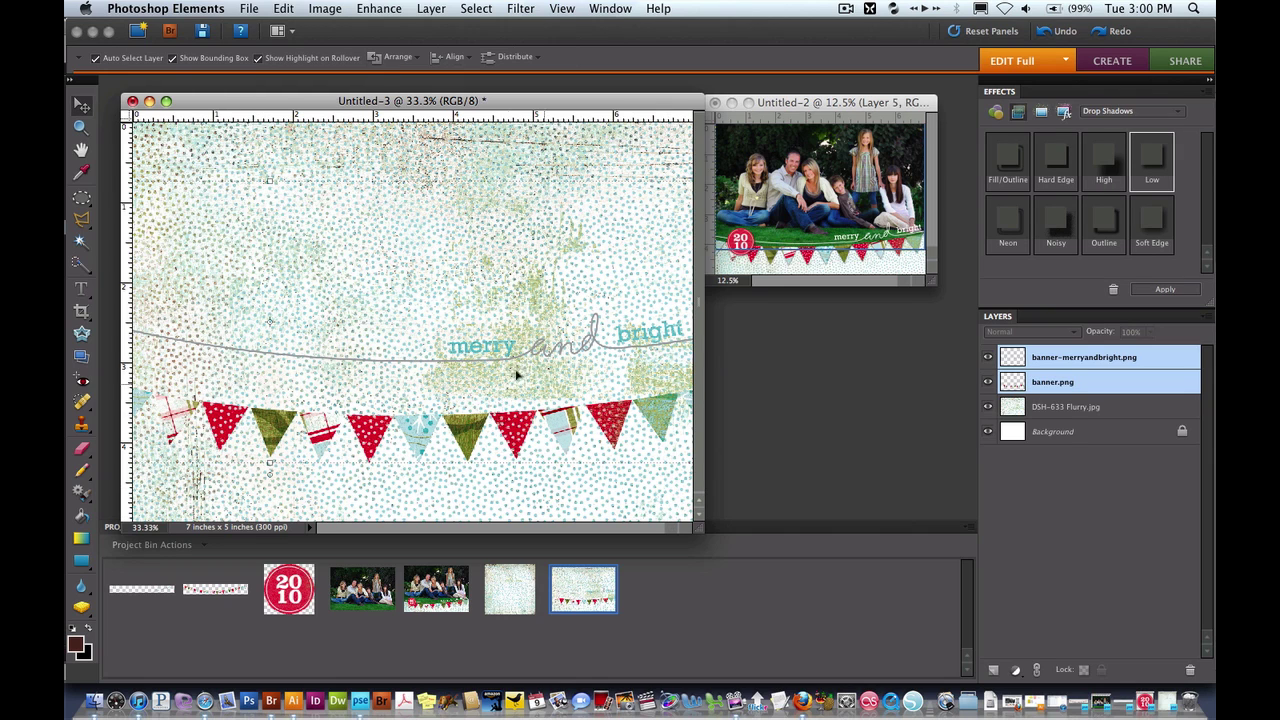
Step: Nudge the banner-merryandbright.png layer down three steps, fine-tuning it left and right
left_click(525, 317)
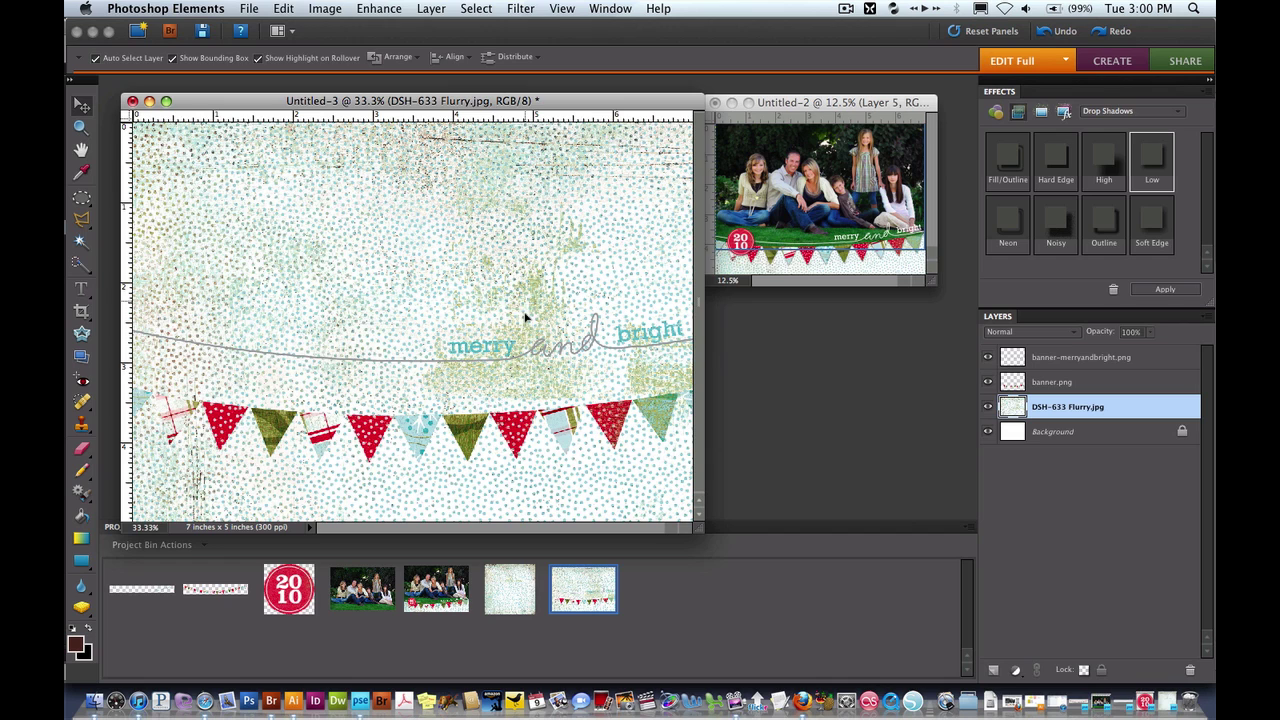
left_click(497, 349)
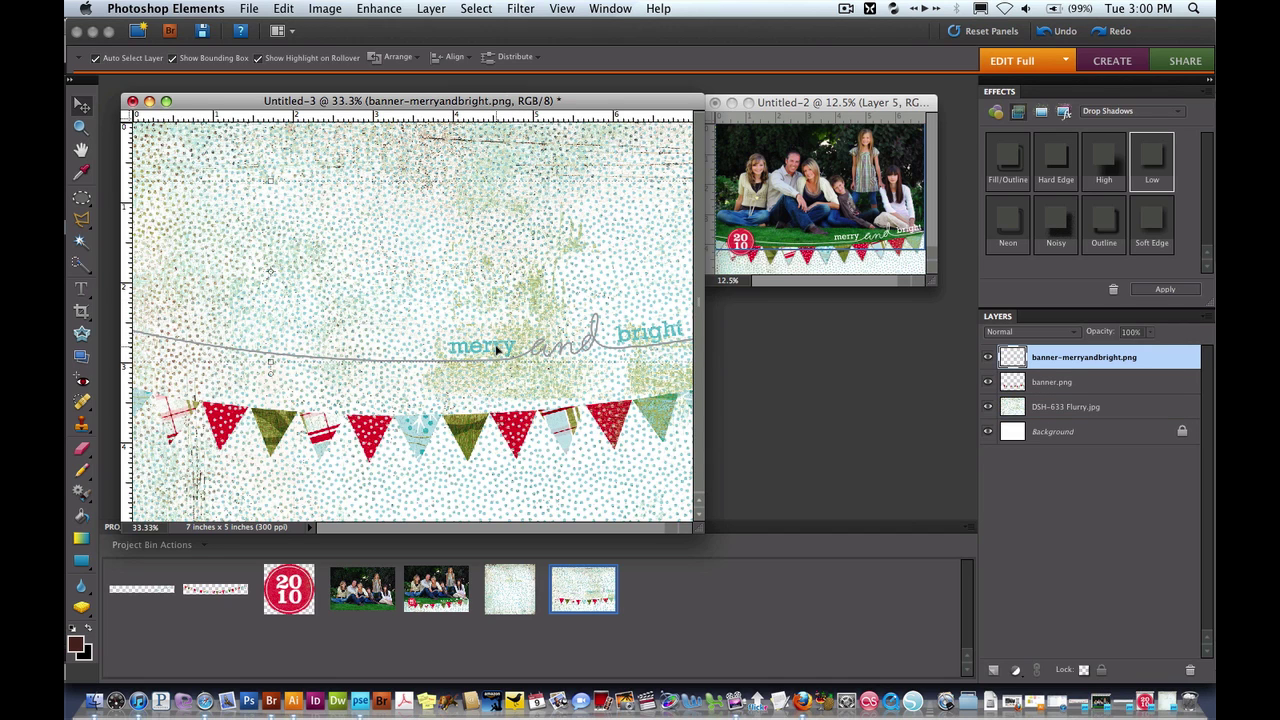
key("Down")
key("Down")
key("Down")
key("Down")
key("Down")
key("Down")
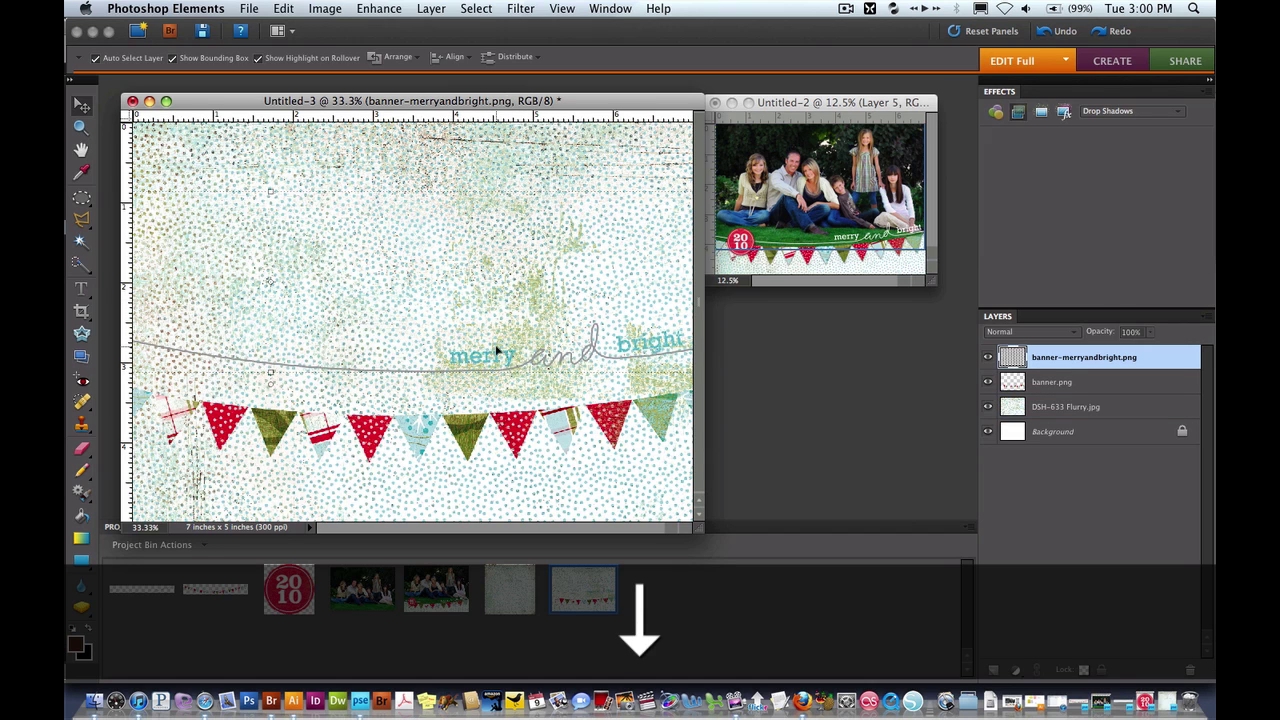
key("Down")
key("Down")
key("Down")
key("Down")
key("Down")
key("Down")
key("Down")
key("Down")
key("Down")
key("Down")
key("Down")
key("Down")
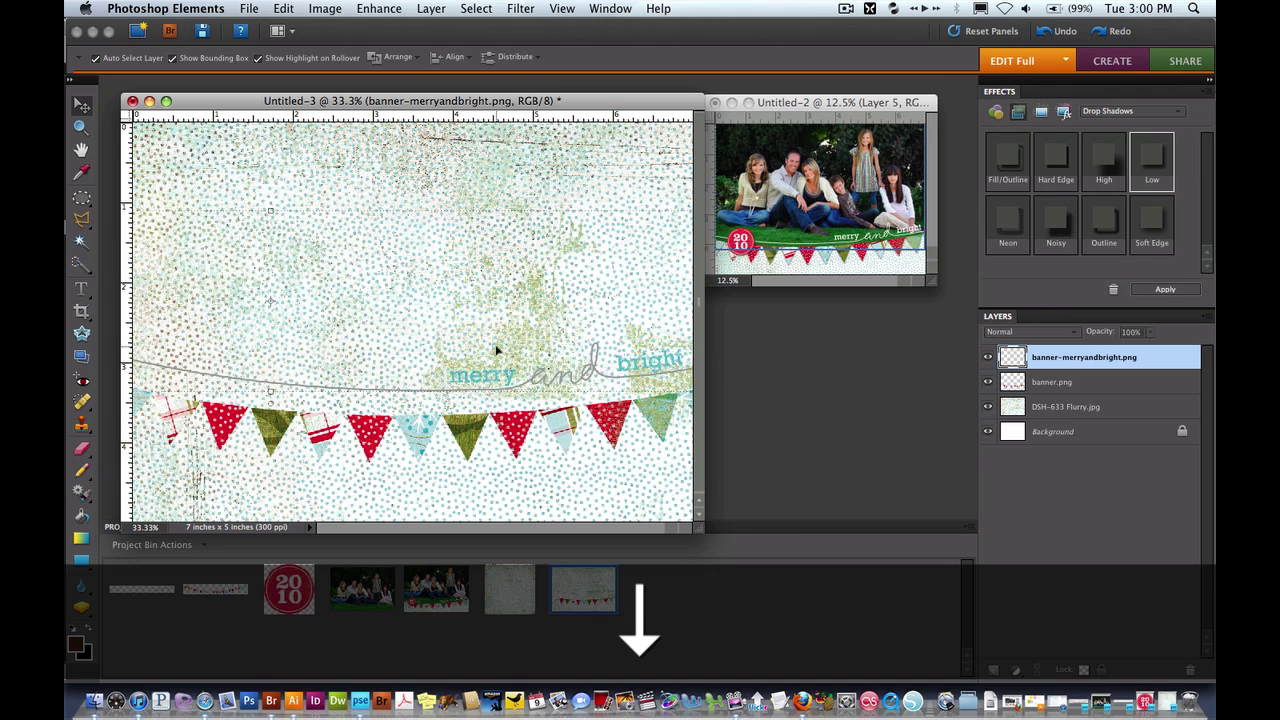
key("Down")
key("Down")
key("Down")
key("Down")
key("Down")
key("Down")
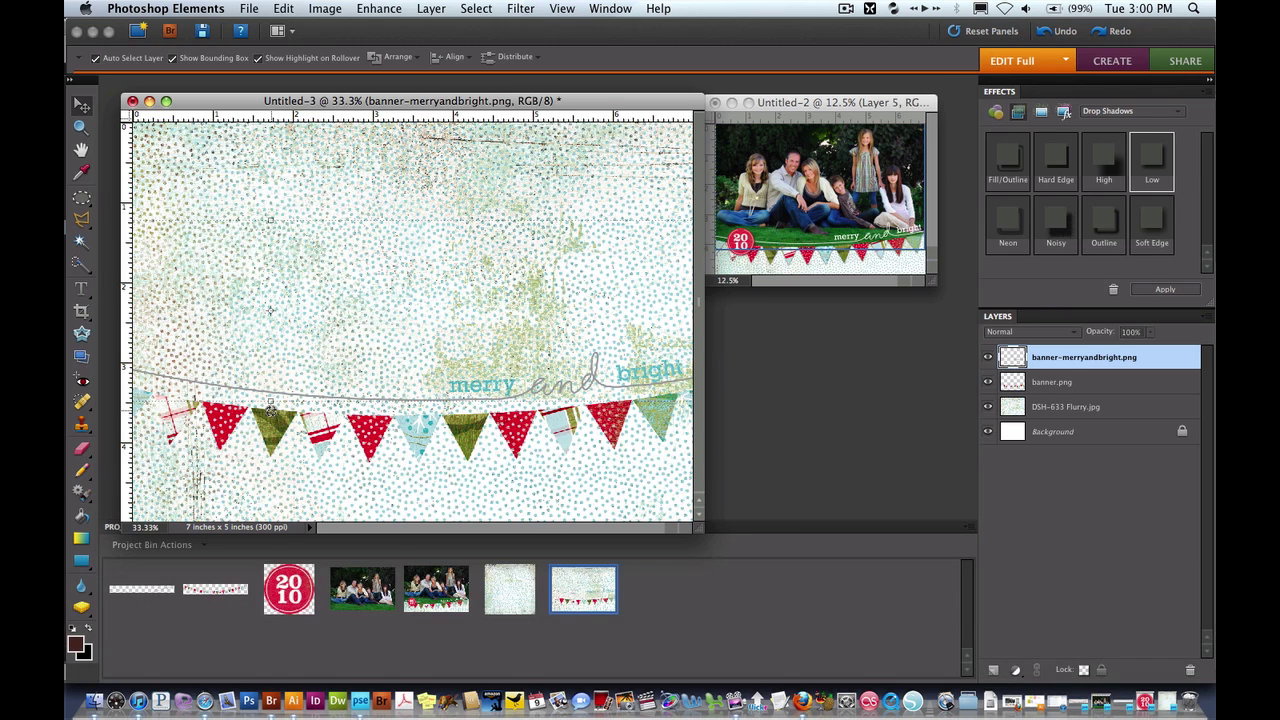
key("Right")
key("Right")
key("Right")
key("Right")
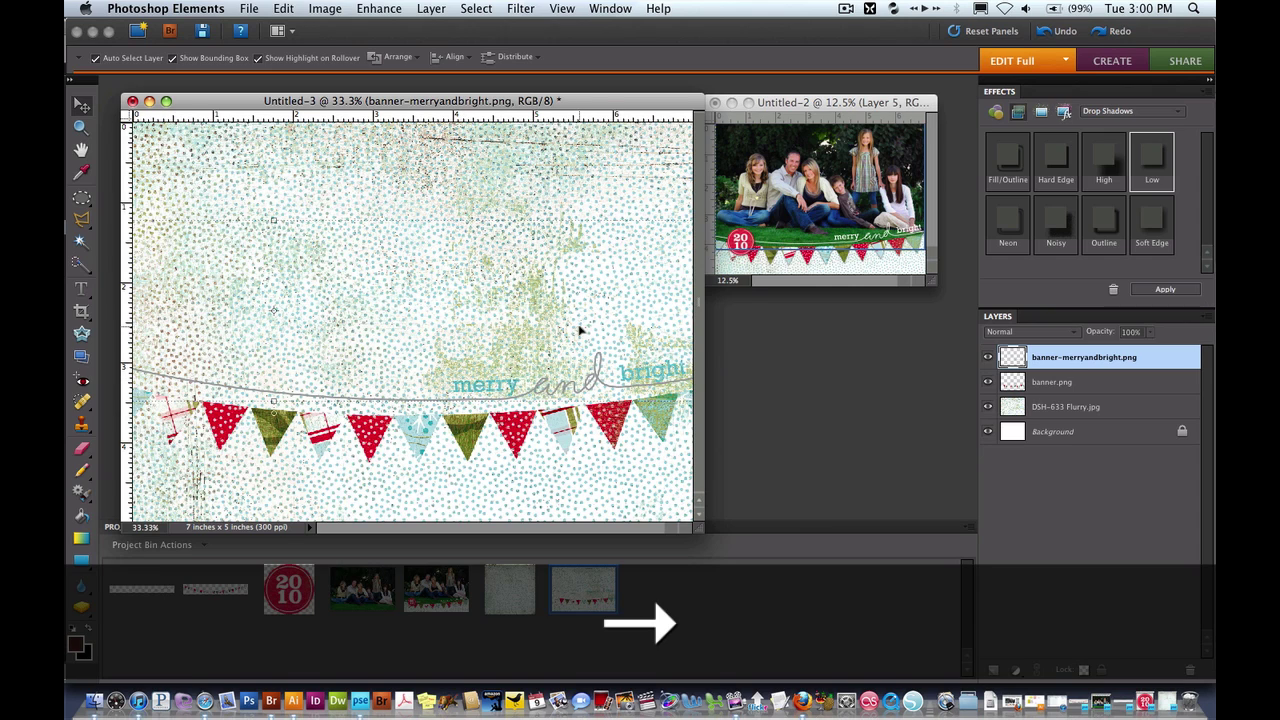
key("Left")
key("Left")
key("Left")
key("Left")
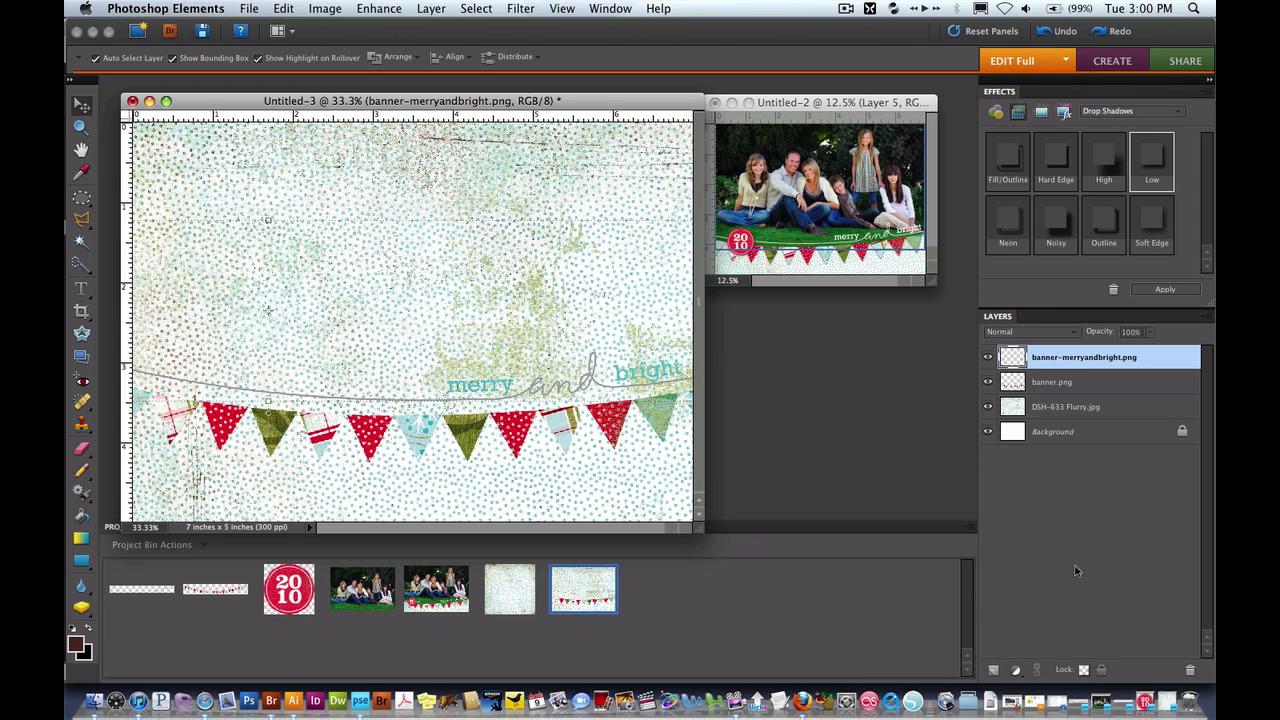
Step: Lock banner-merryandbright.png's transparent pixels and fill the layer with White
left_click(1083, 670)
key("shift")
key("shift+BackSpace")
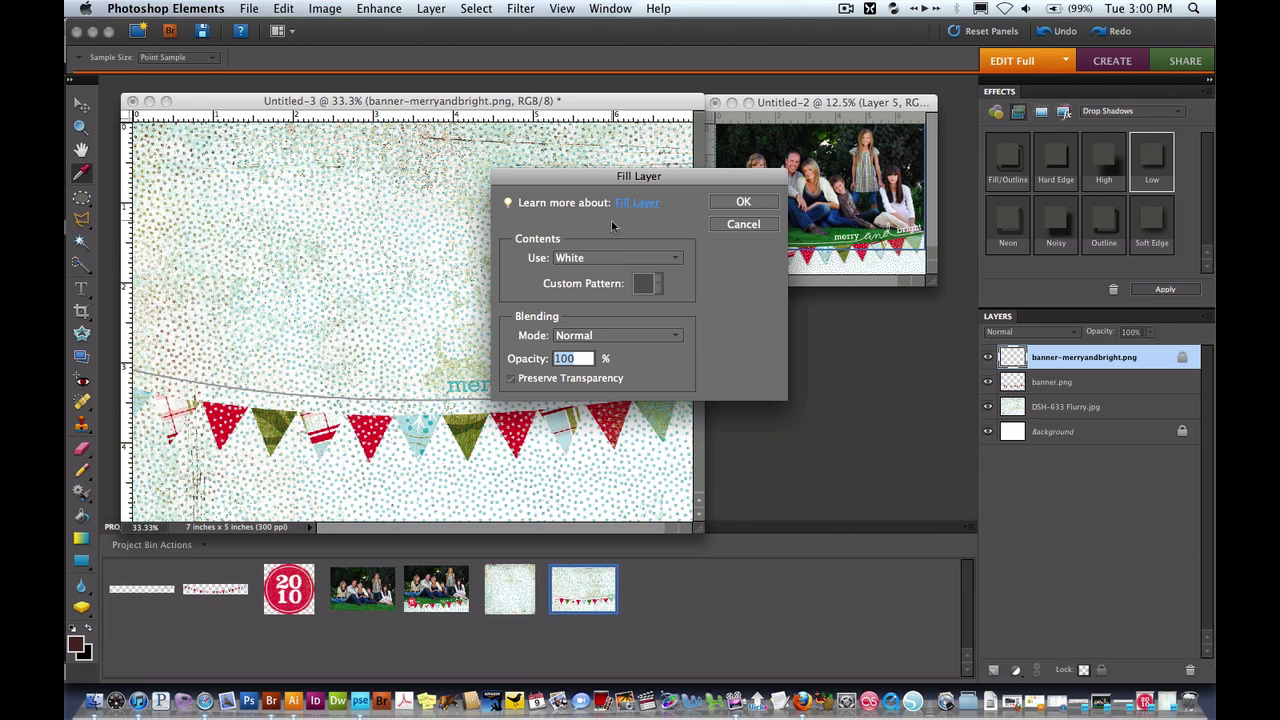
left_click(743, 202)
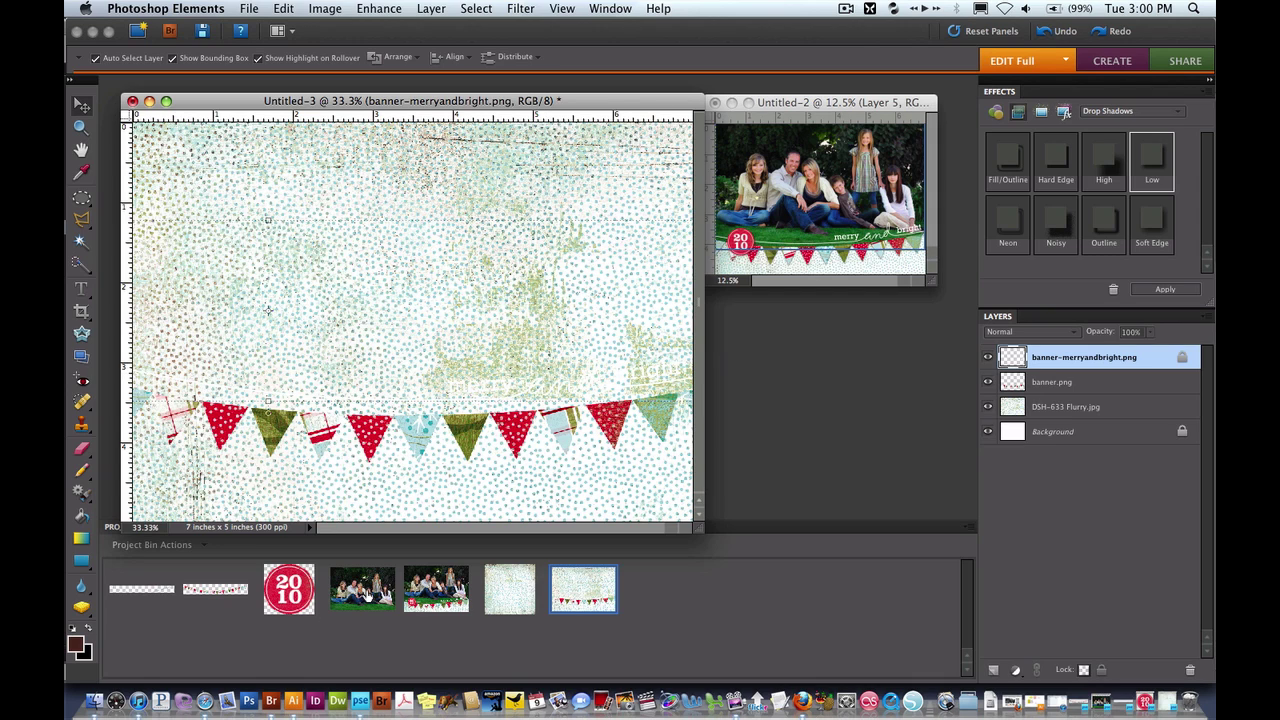
Step: Place the family photo on the card, raise it, and put its layer beneath the banners
left_click_drag(369, 594, 333, 273)
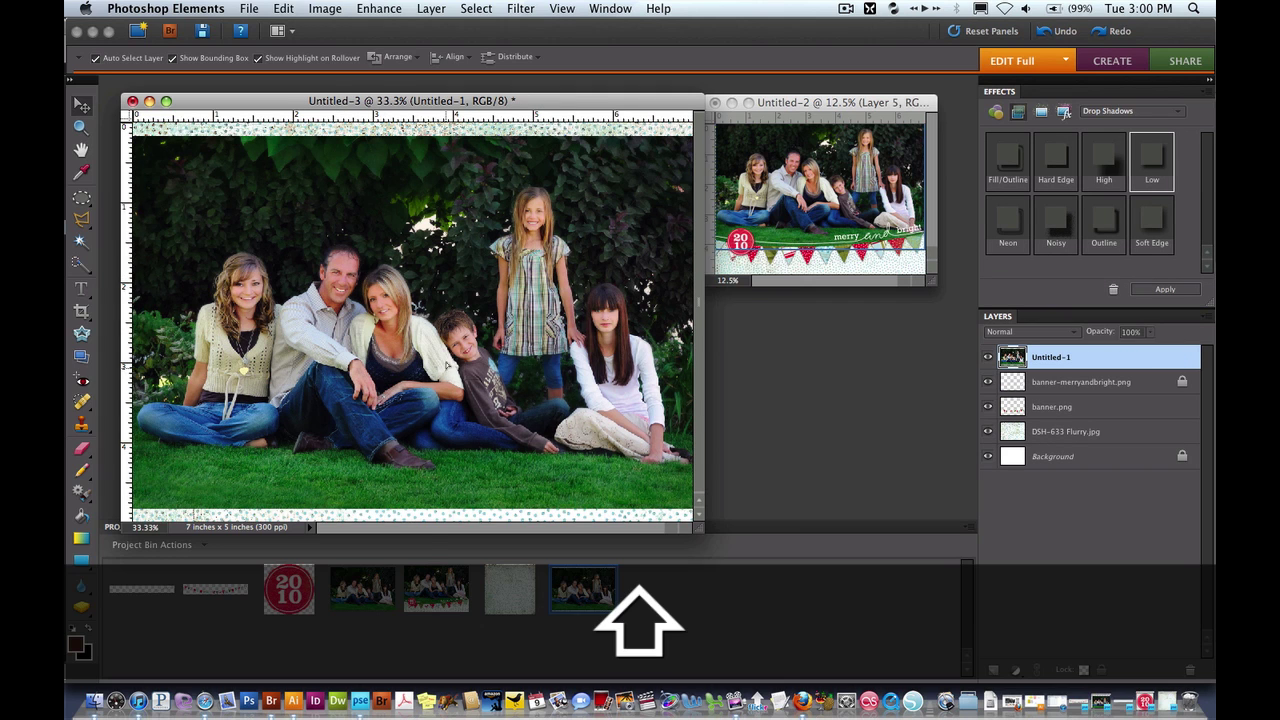
left_click_drag(449, 370, 451, 317)
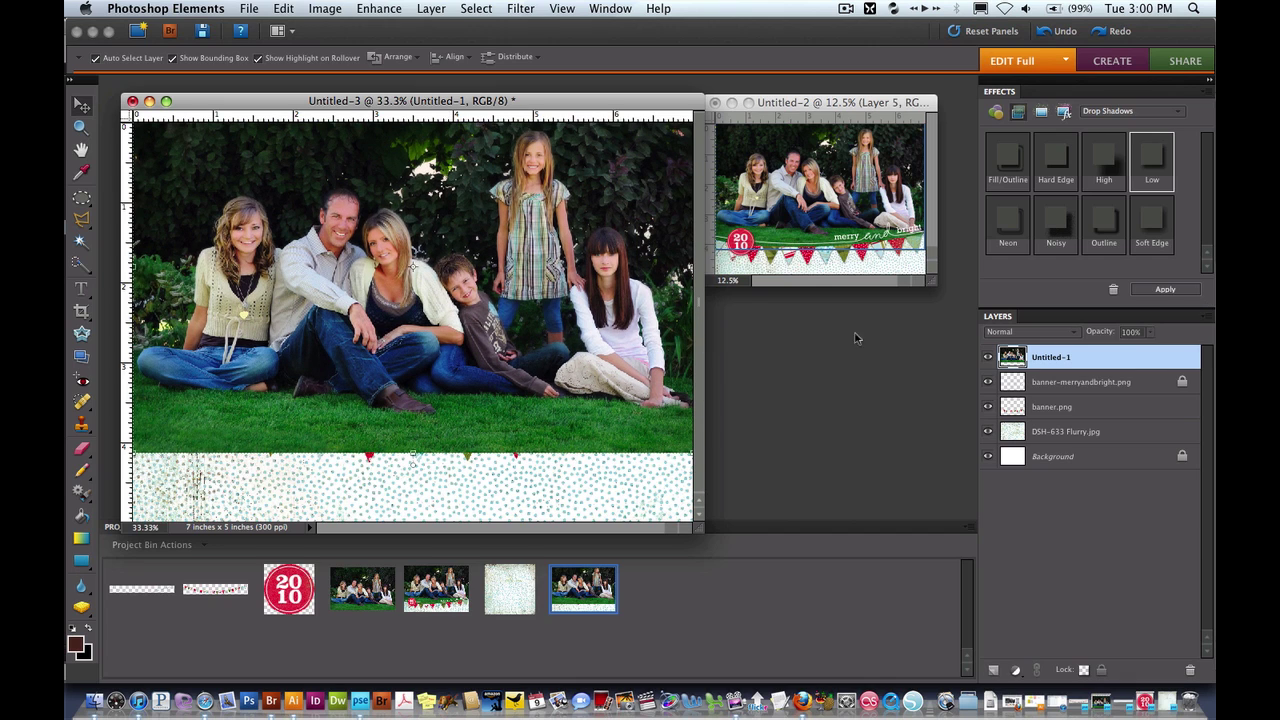
left_click_drag(1121, 368, 1116, 422)
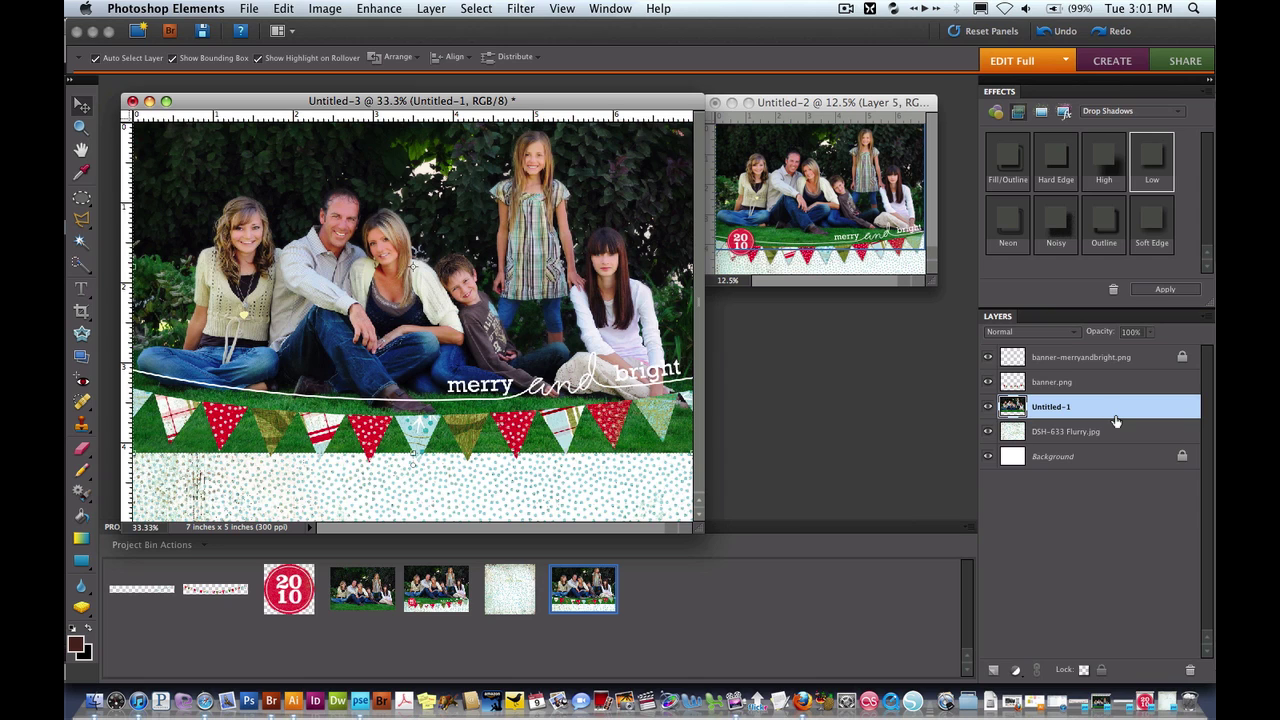
Step: Select both banner layers and slide them down, fine-tuning with Shift+arrow nudges
left_click(1082, 383)
left_click(1084, 360, "super")
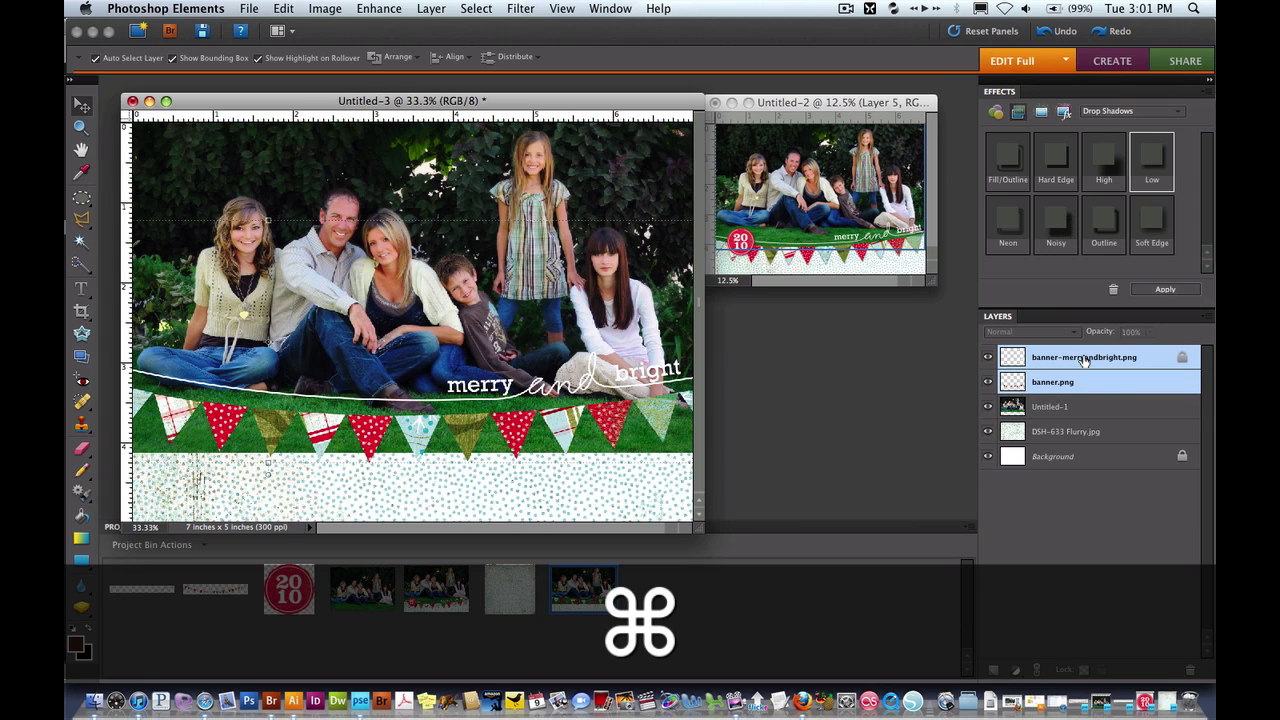
left_click_drag(562, 432, 562, 462)
key("shift+Up")
key("shift+Up")
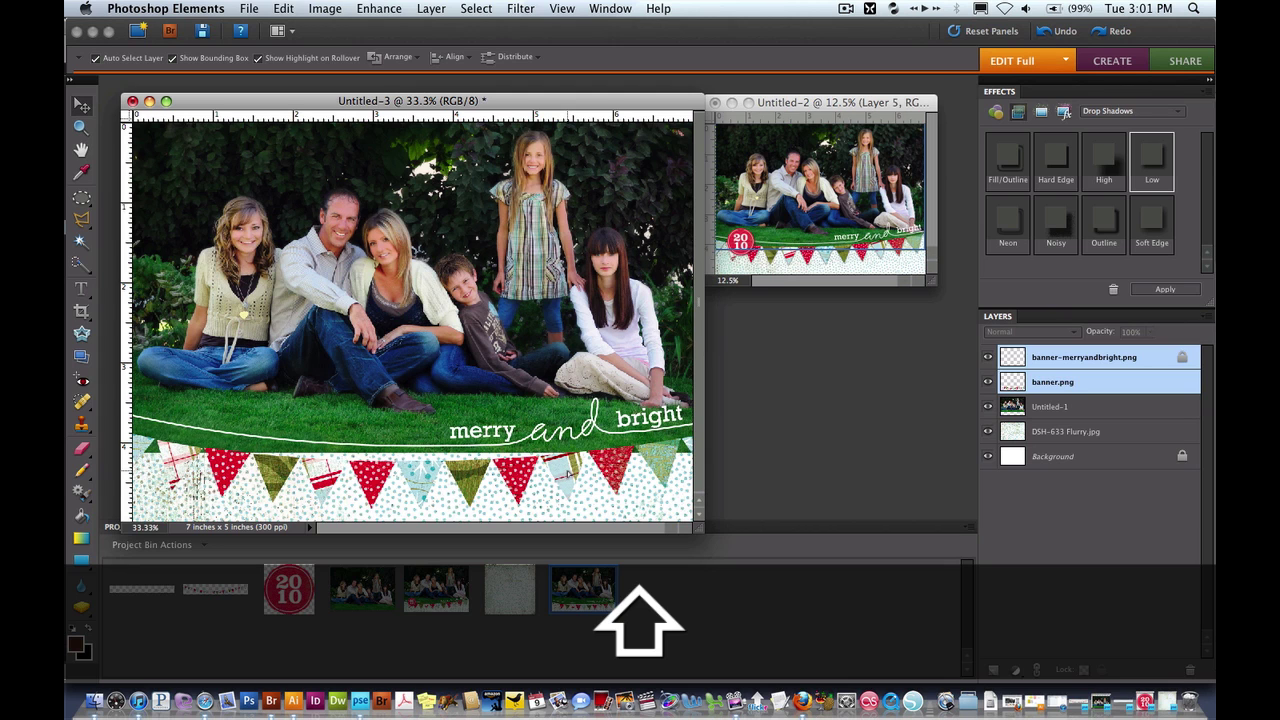
key("shift+Down")
key("shift+Down")
key("shift+Down")
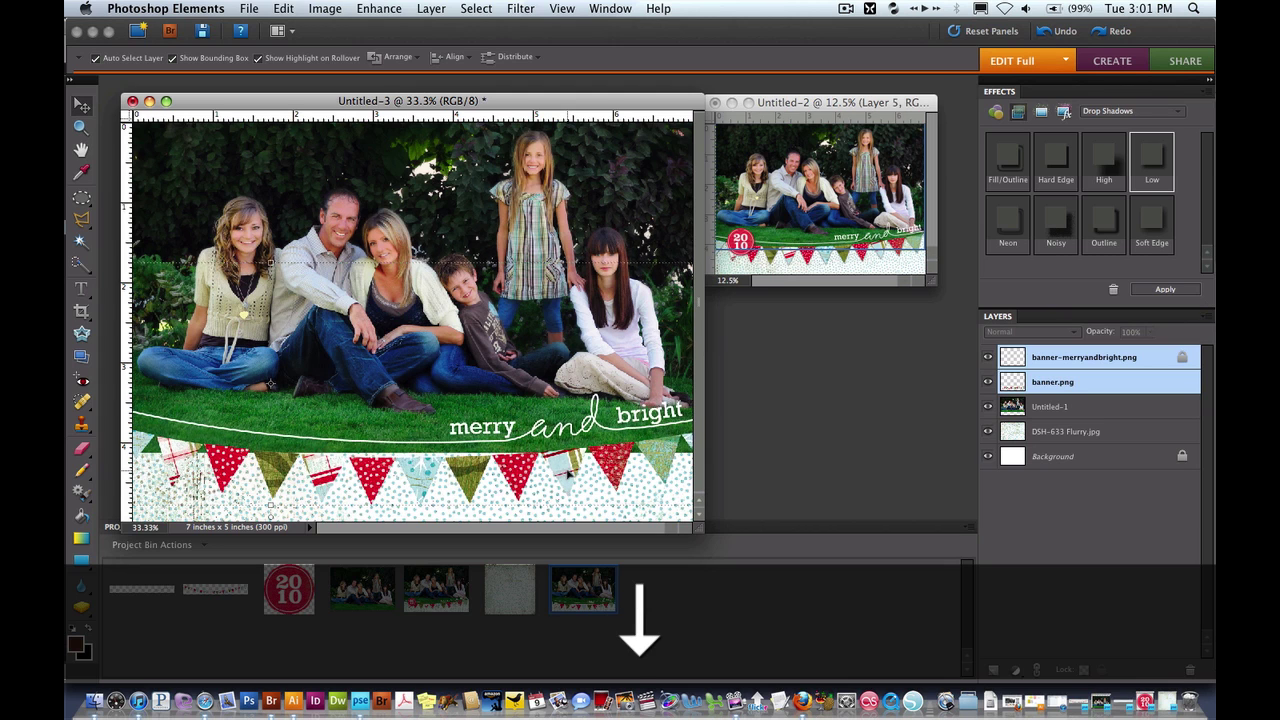
key("shift+Up")
key("shift+Up")
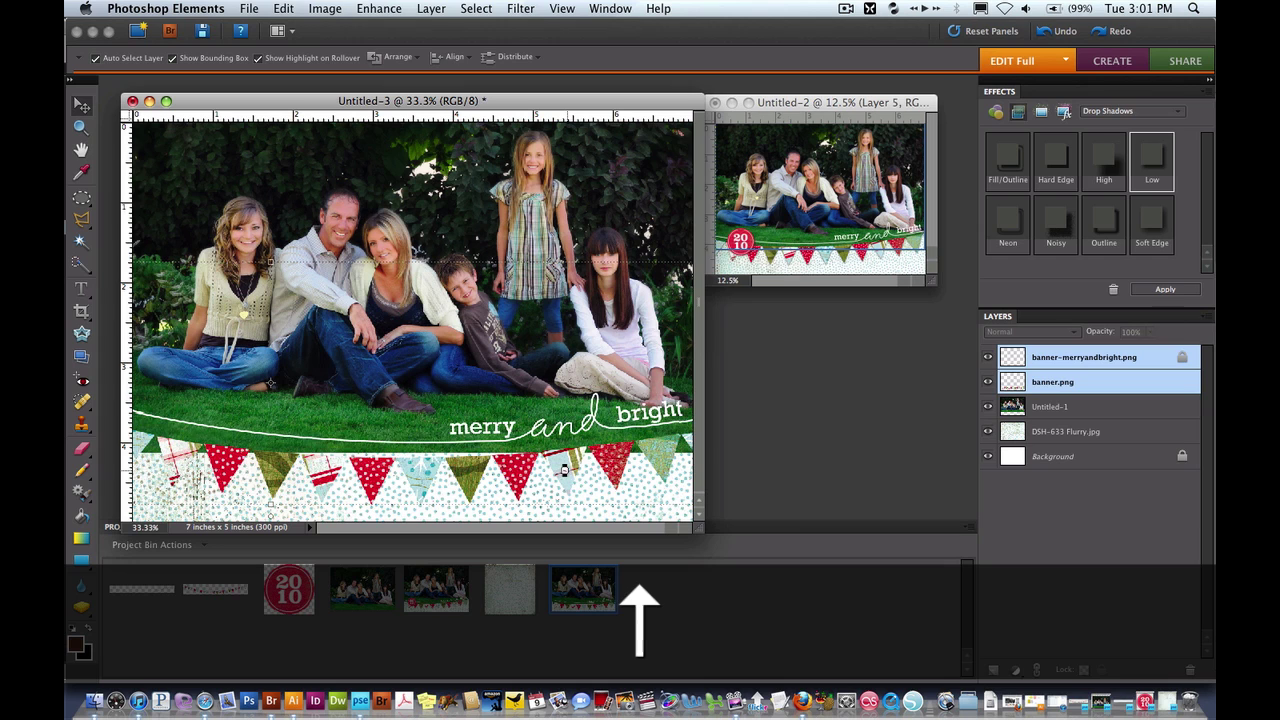
Step: Nudge the family photo layer vertically into place and enlarge the document window
left_click(1096, 416)
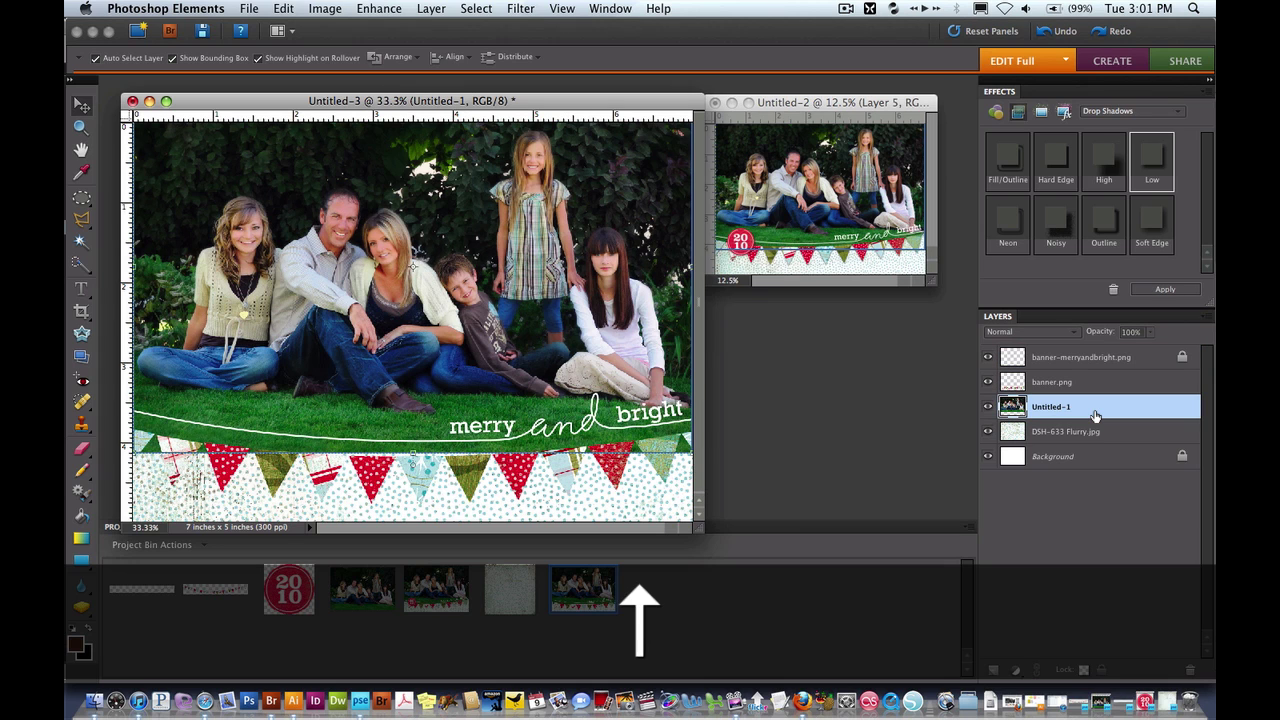
key("shift+Down")
key("shift+Down")
key("shift+Down")
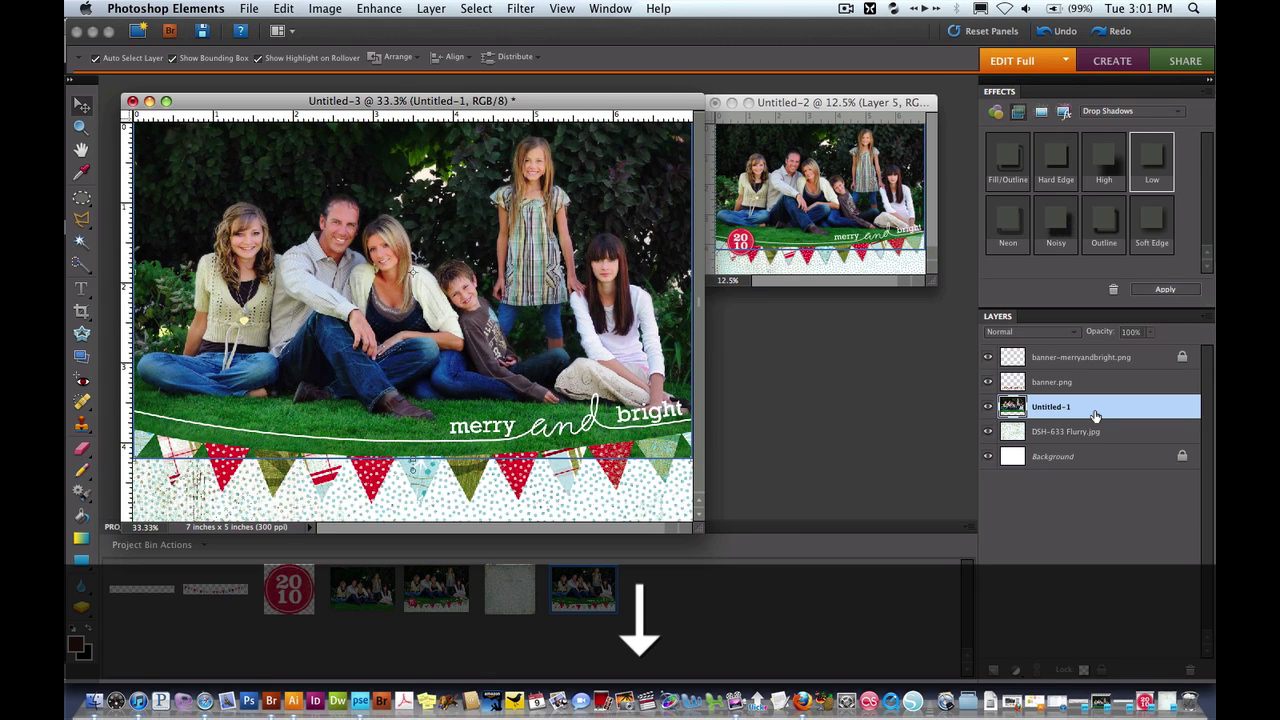
key("shift+Down")
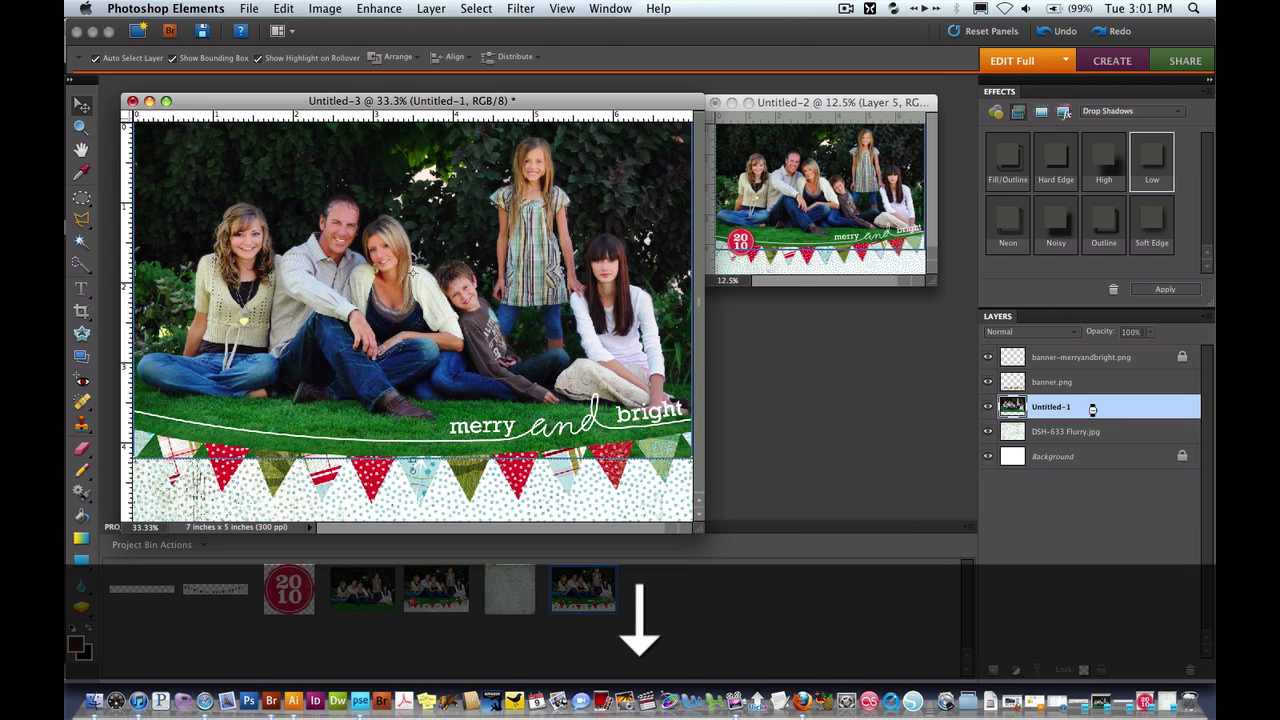
key("shift+Up")
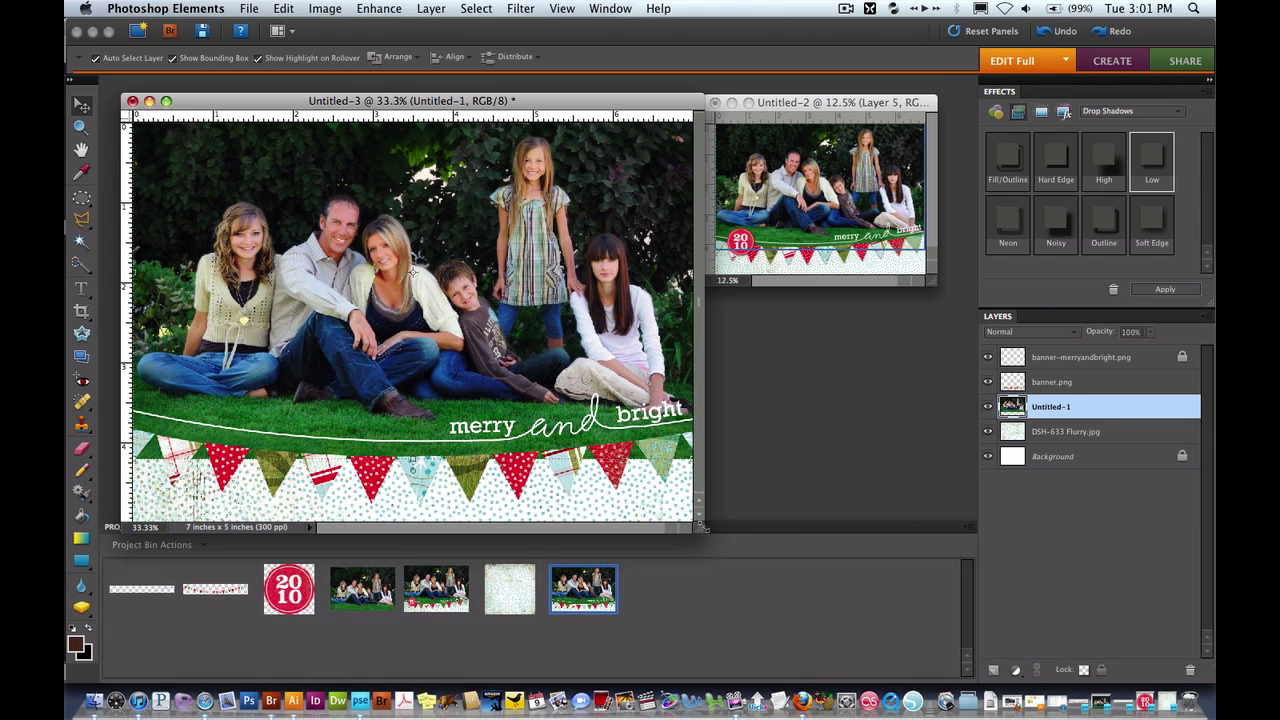
left_click_drag(701, 525, 881, 637)
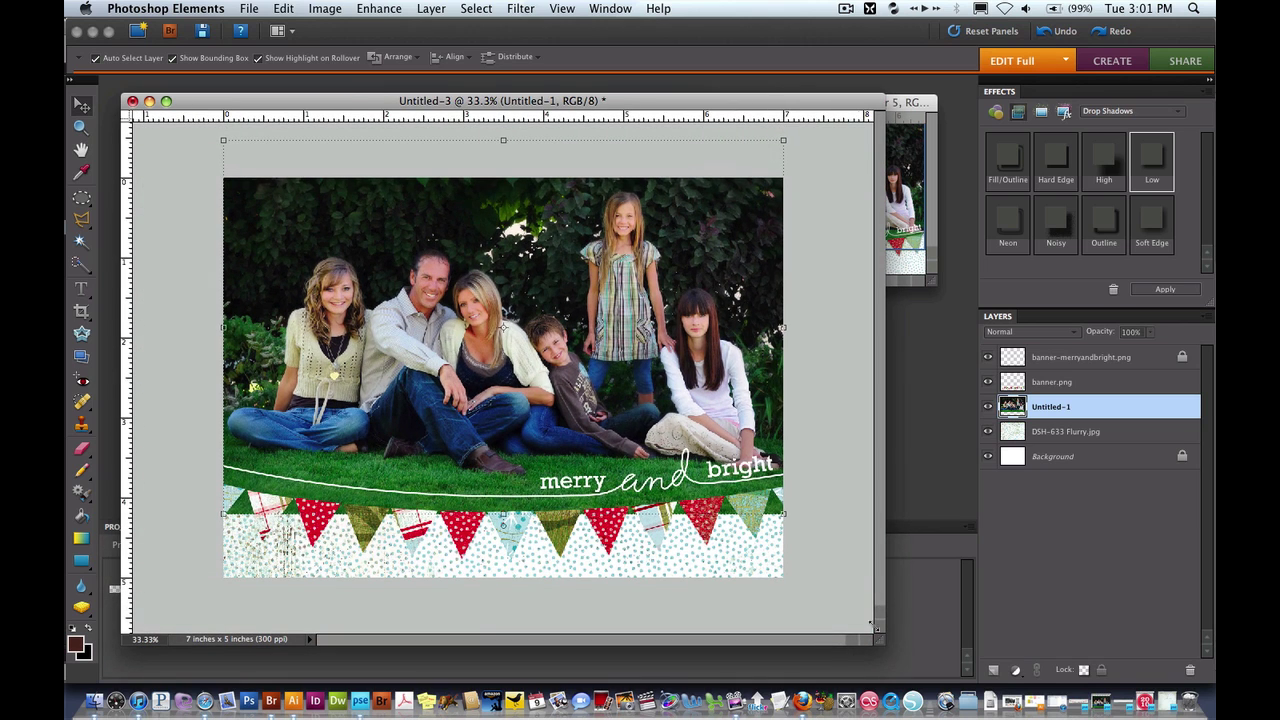
Step: Make the Background layer active and choose the Elliptical Marquee Tool
key("alt+comma")
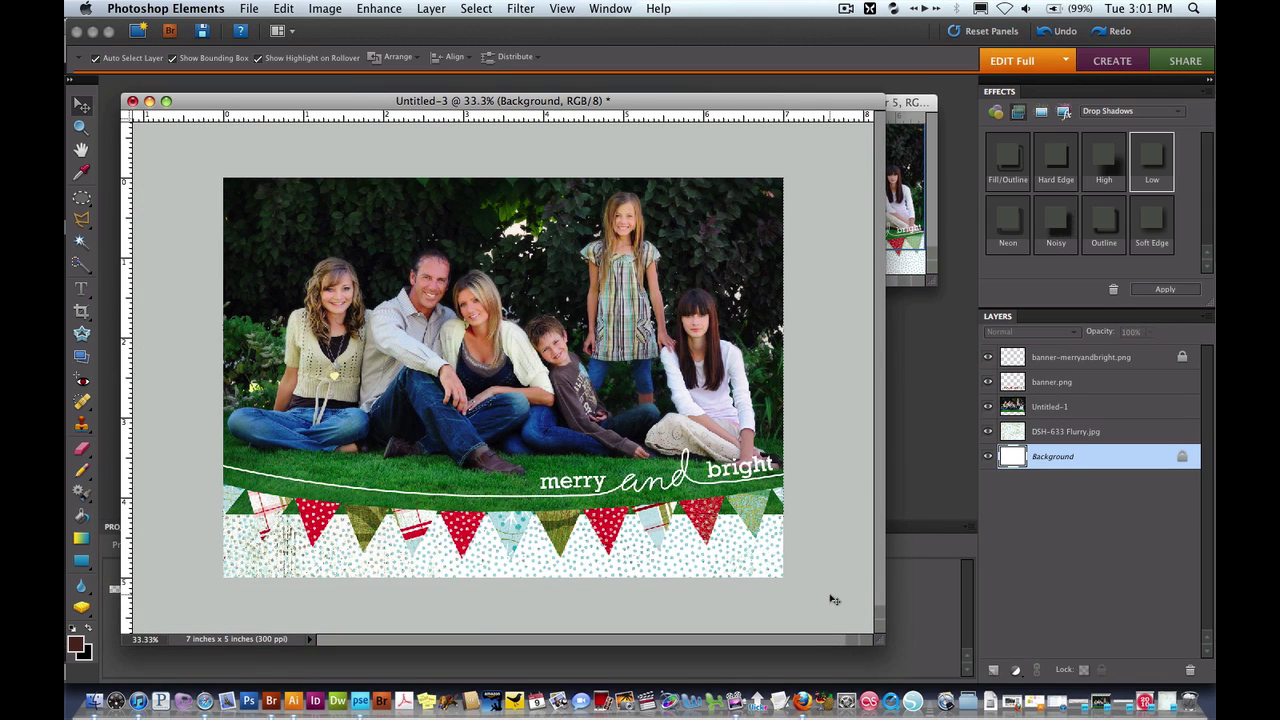
left_click(84, 200)
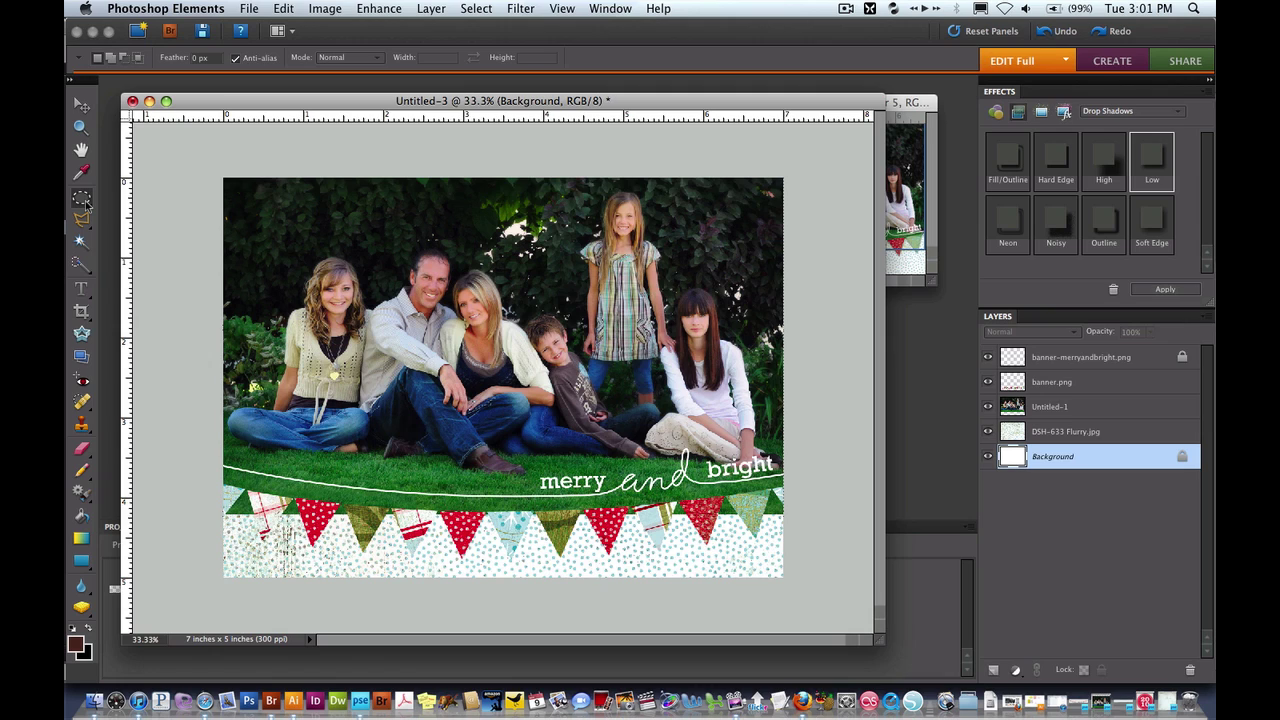
left_click(84, 201)
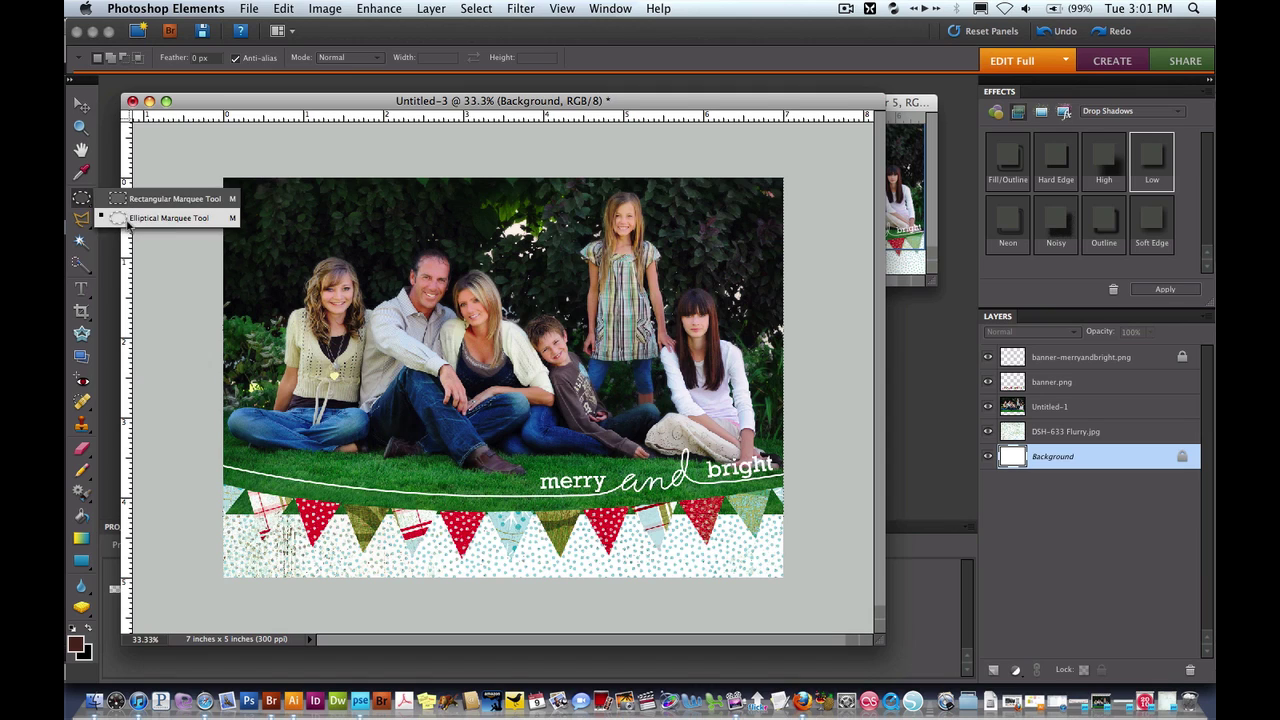
left_click(127, 224)
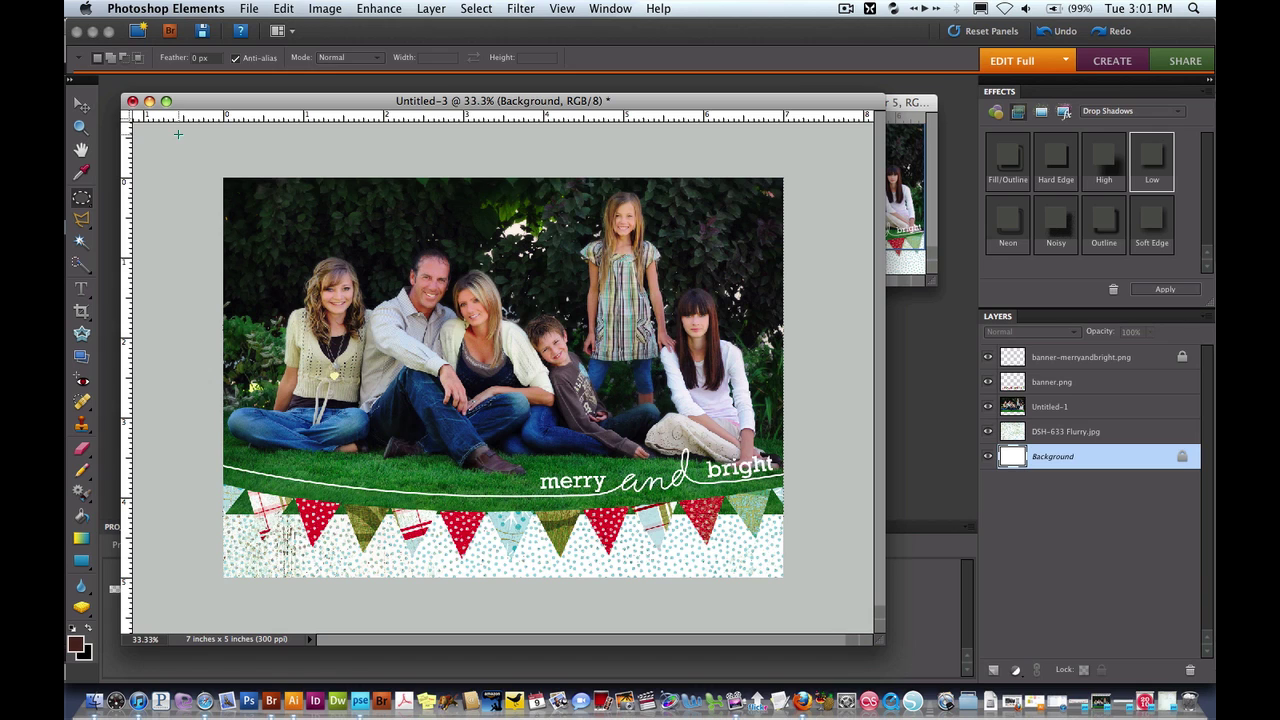
Step: Draw a large elliptical selection across the card from its top-left corner
left_click_drag(178, 133, 570, 238)
left_click_drag(703, 328, 886, 486)
key("super+d")
left_click_drag(594, 305, 887, 457)
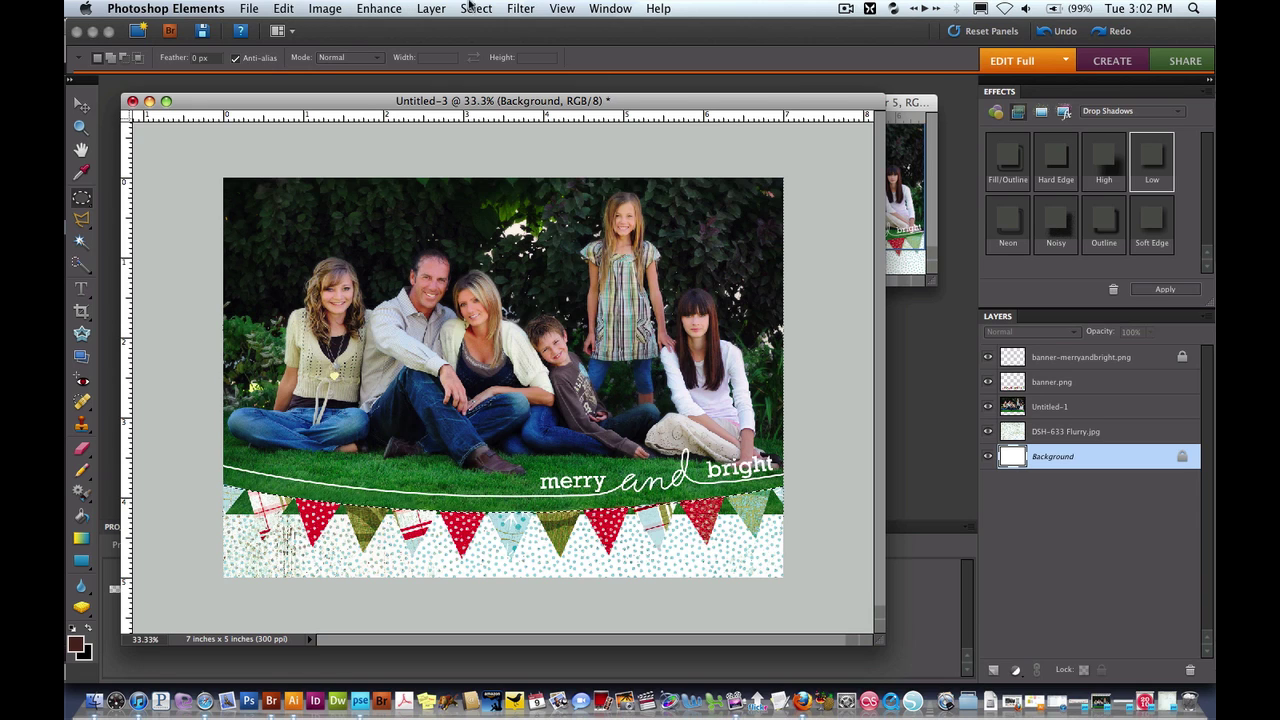
Step: Invert the selection with Select > Inverse and make Untitled-1 the active layer
left_click(478, 10)
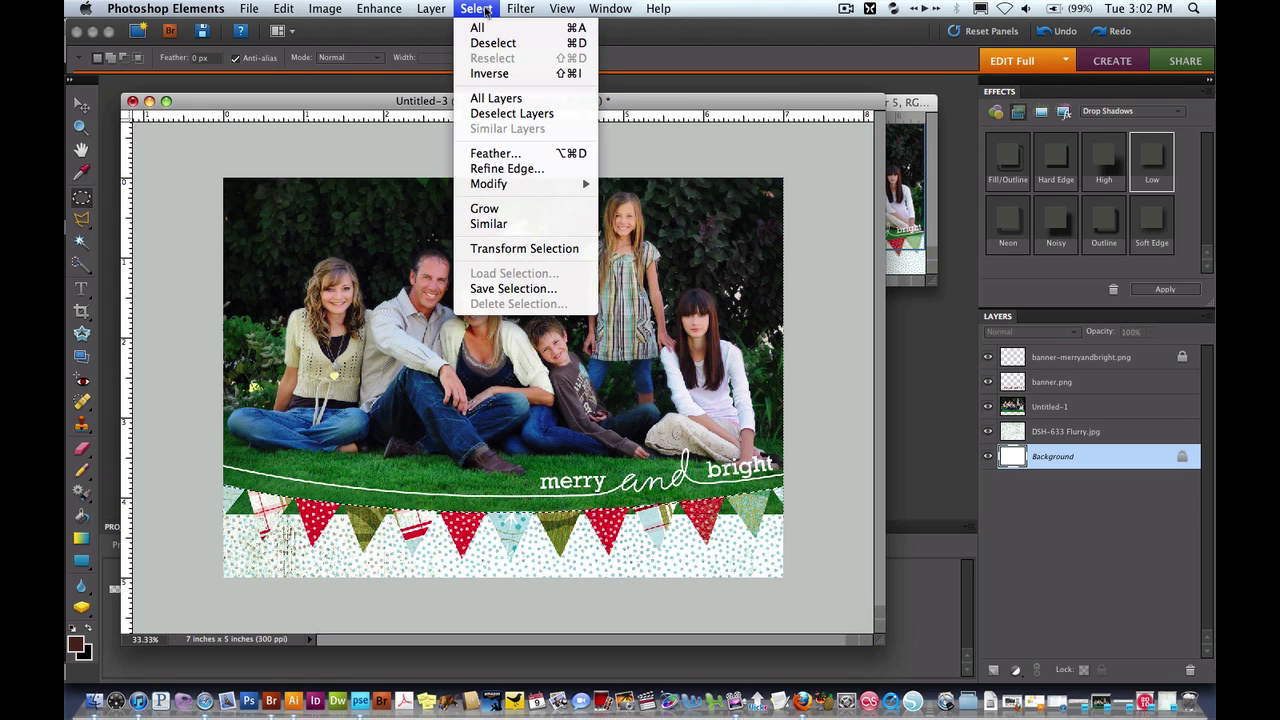
left_click(502, 76)
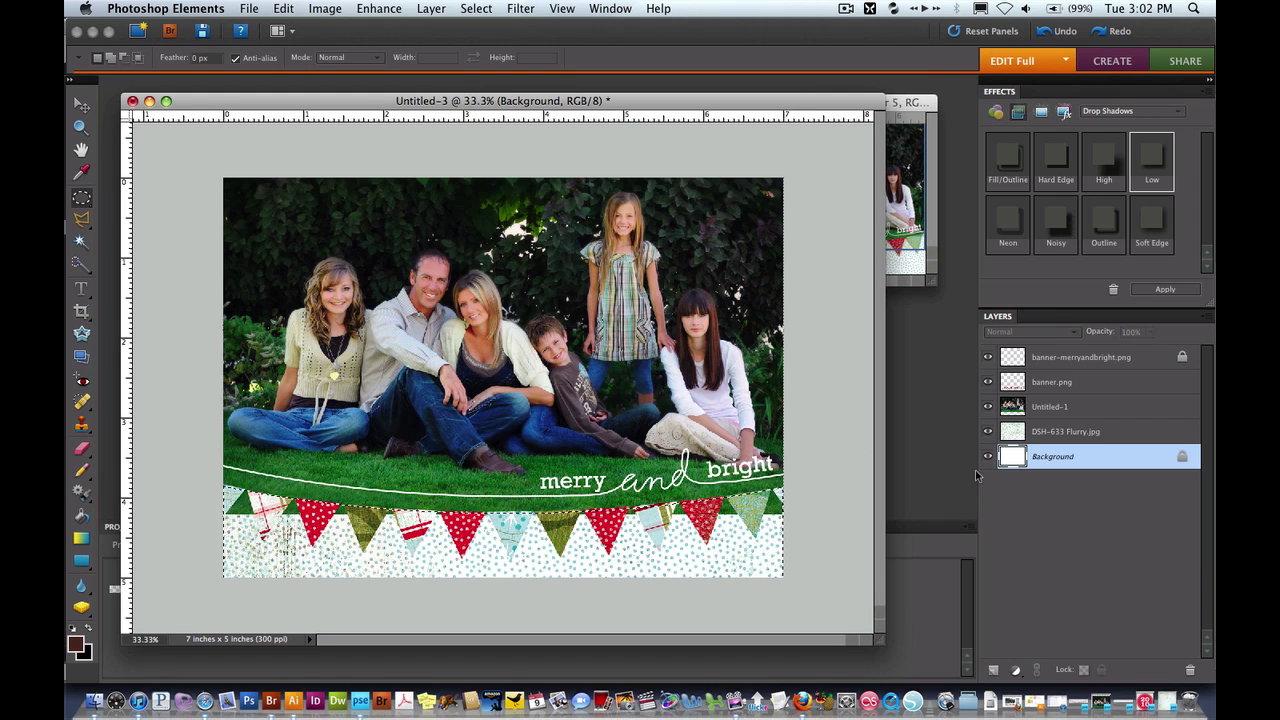
left_click(1051, 409)
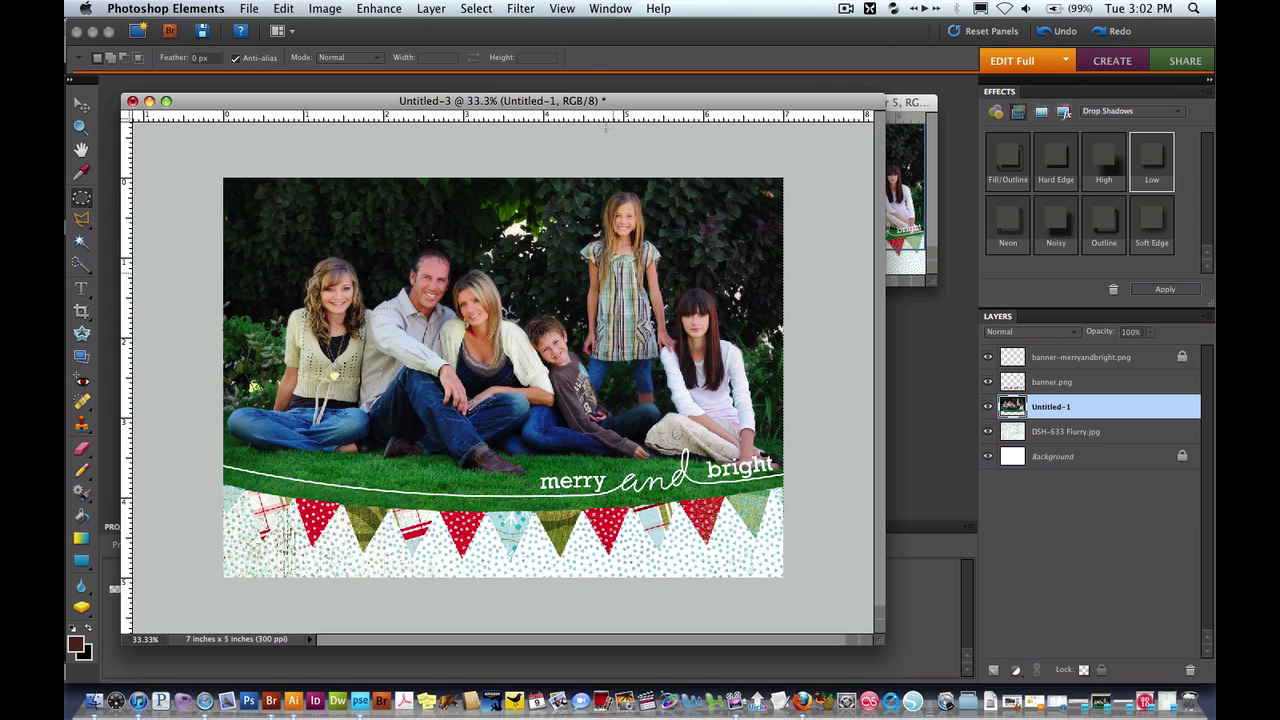
Step: Zoom the card to 25%, place the 2010 badge on it, and move its layer to the top
left_click_drag(490, 108, 595, 102)
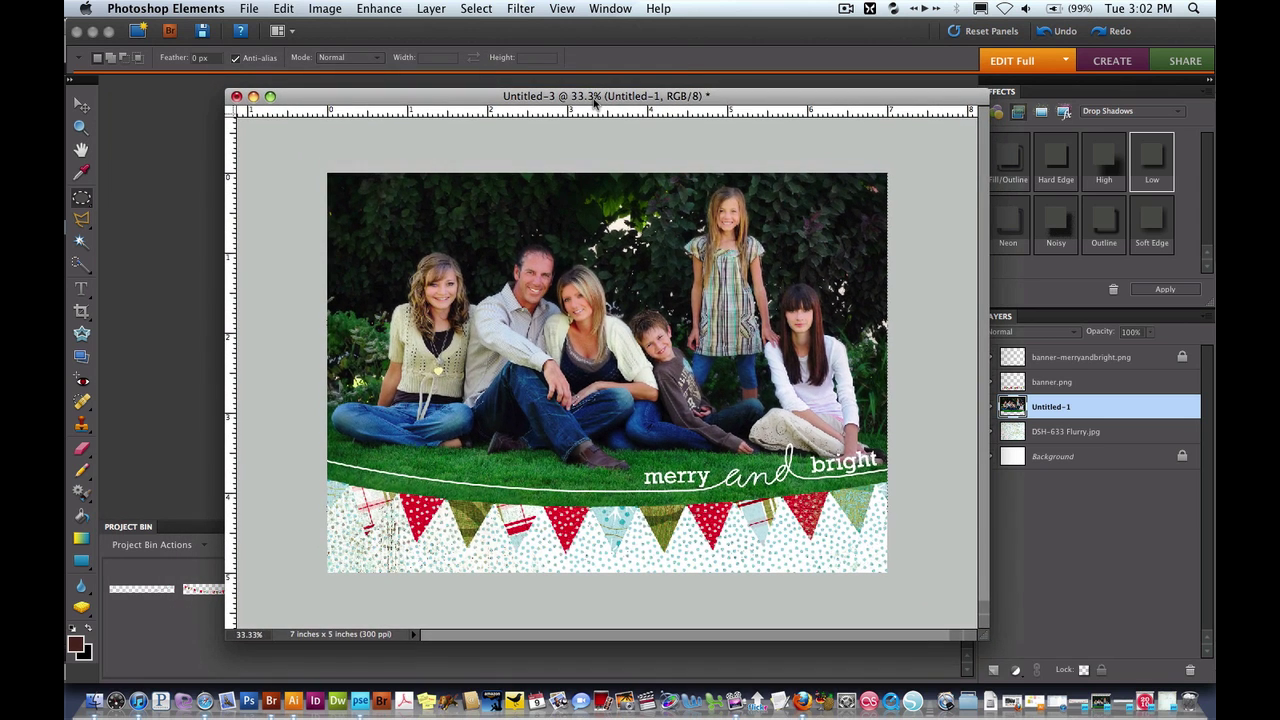
key("super+minus")
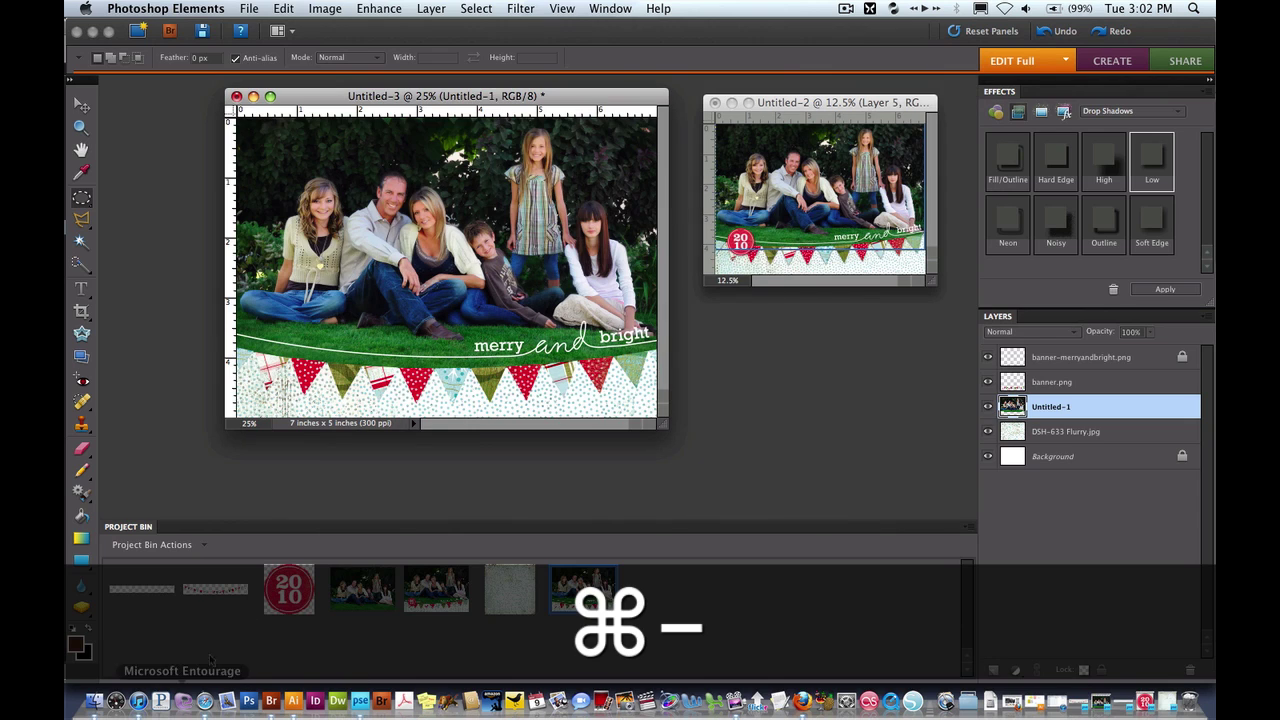
left_click_drag(302, 566, 305, 348)
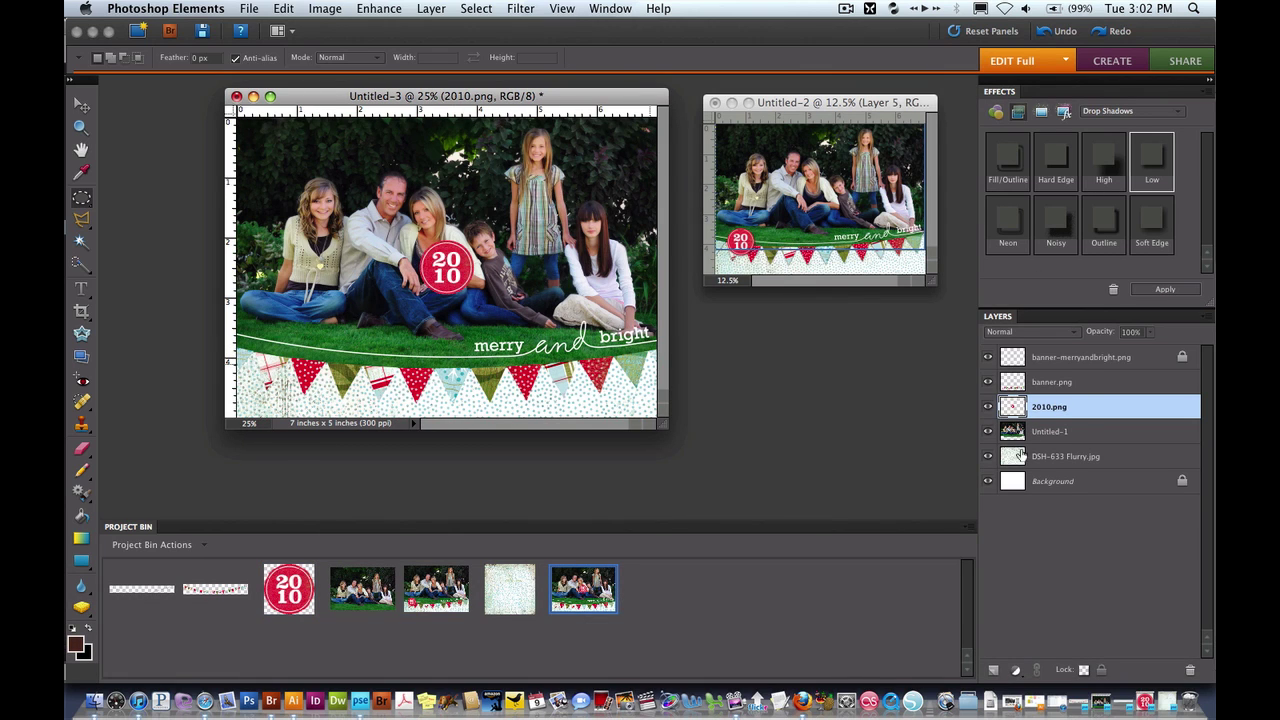
left_click_drag(1050, 410, 1048, 355)
Step: Position the 2010 badge on the grass at the banner's left end
key("v")
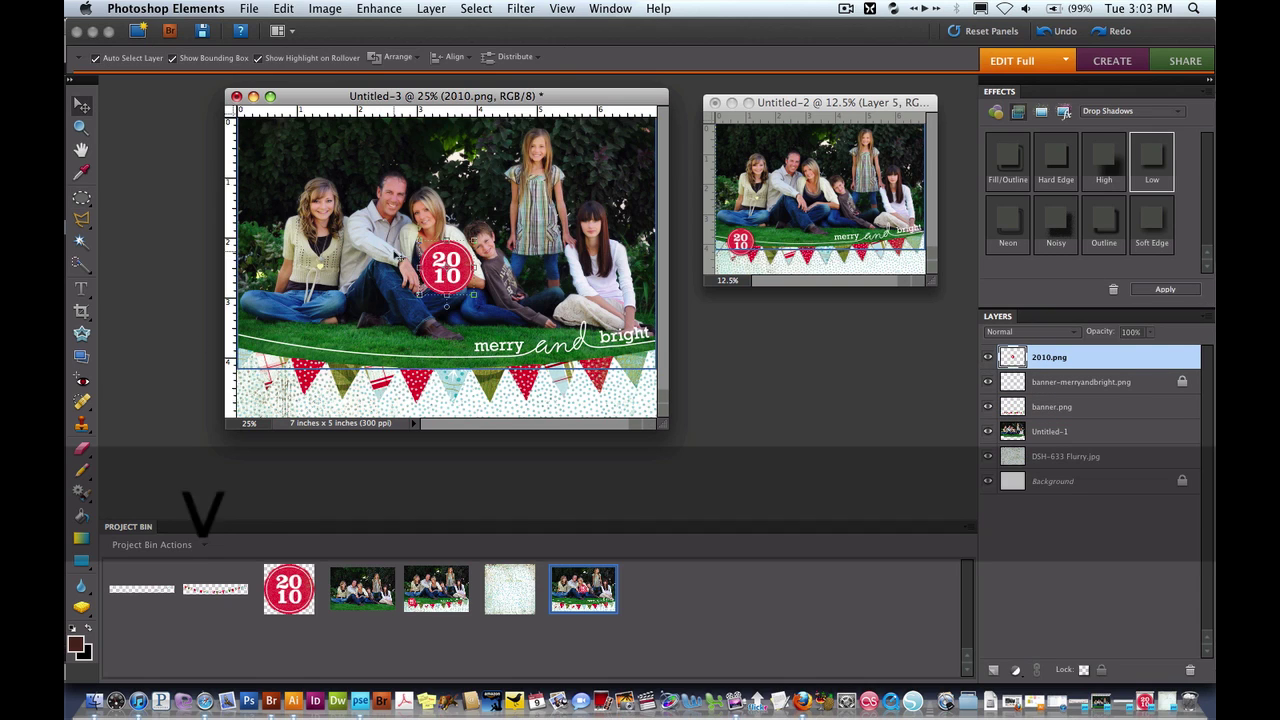
left_click_drag(432, 280, 274, 347)
key("Down")
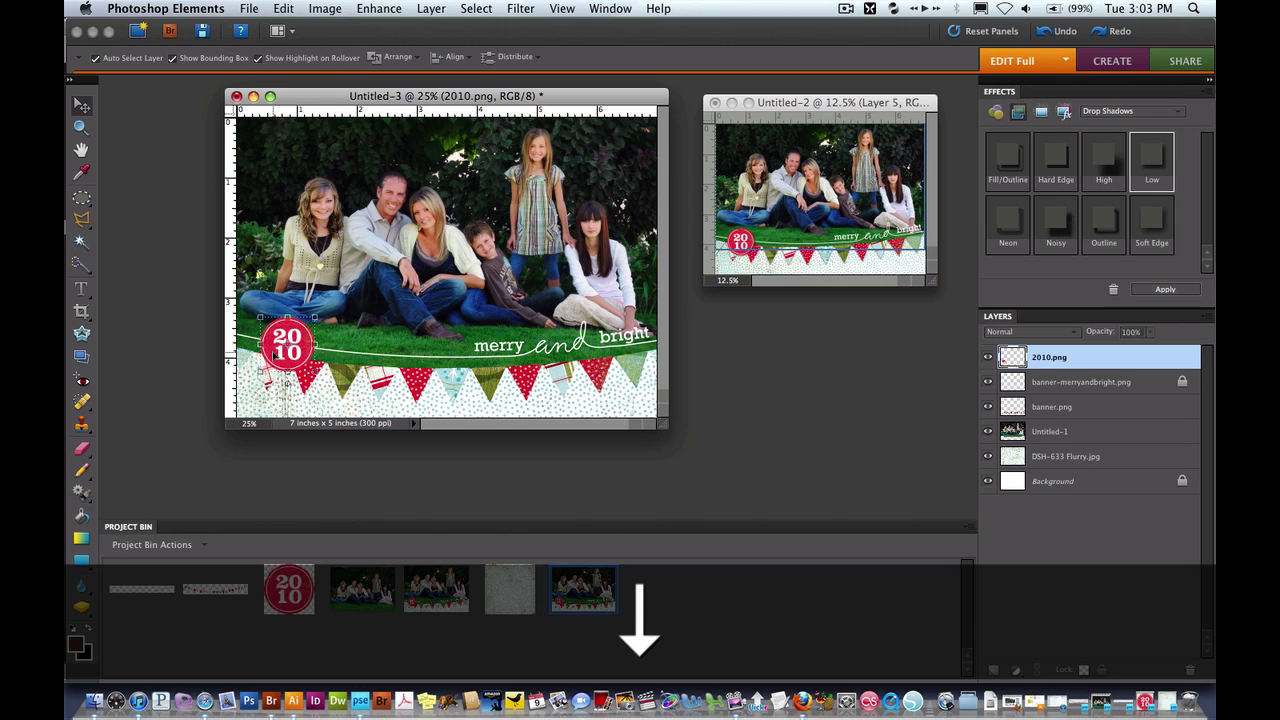
key("Down")
key("Down")
key("Down")
key("Down")
key("Down")
key("Down")
key("Down")
key("Down")
key("Down")
key("Down")
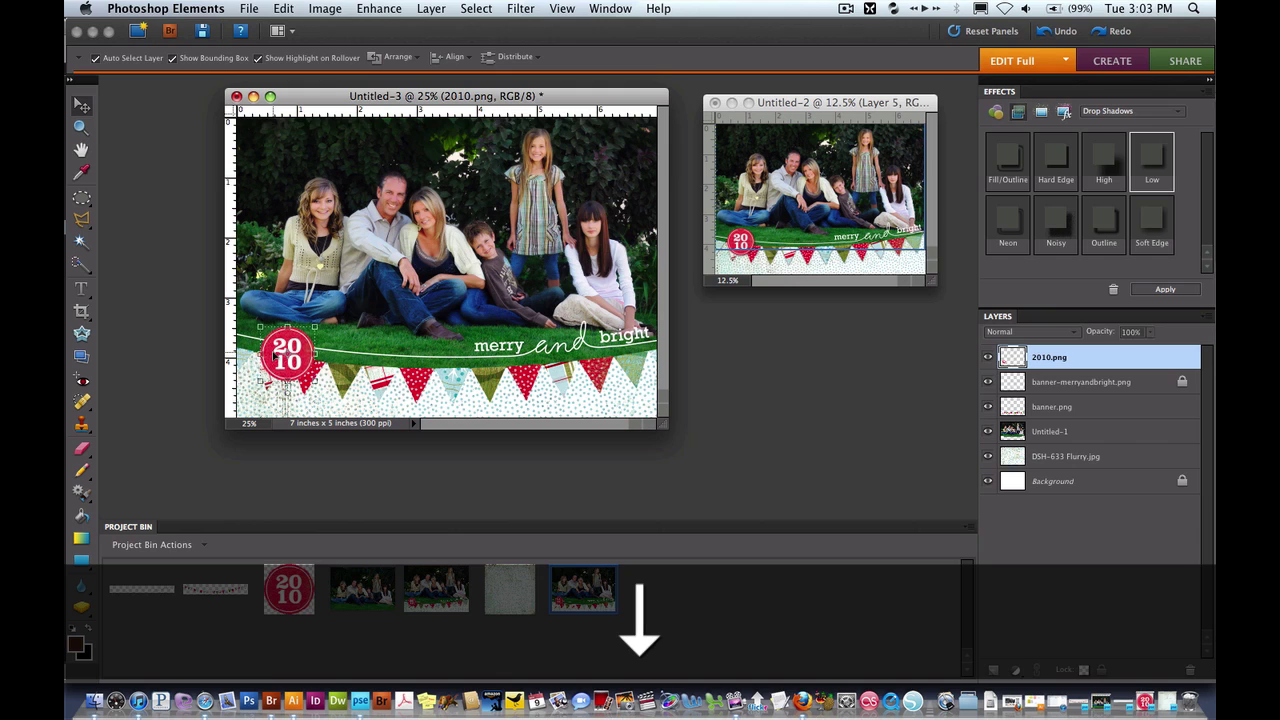
key("Up")
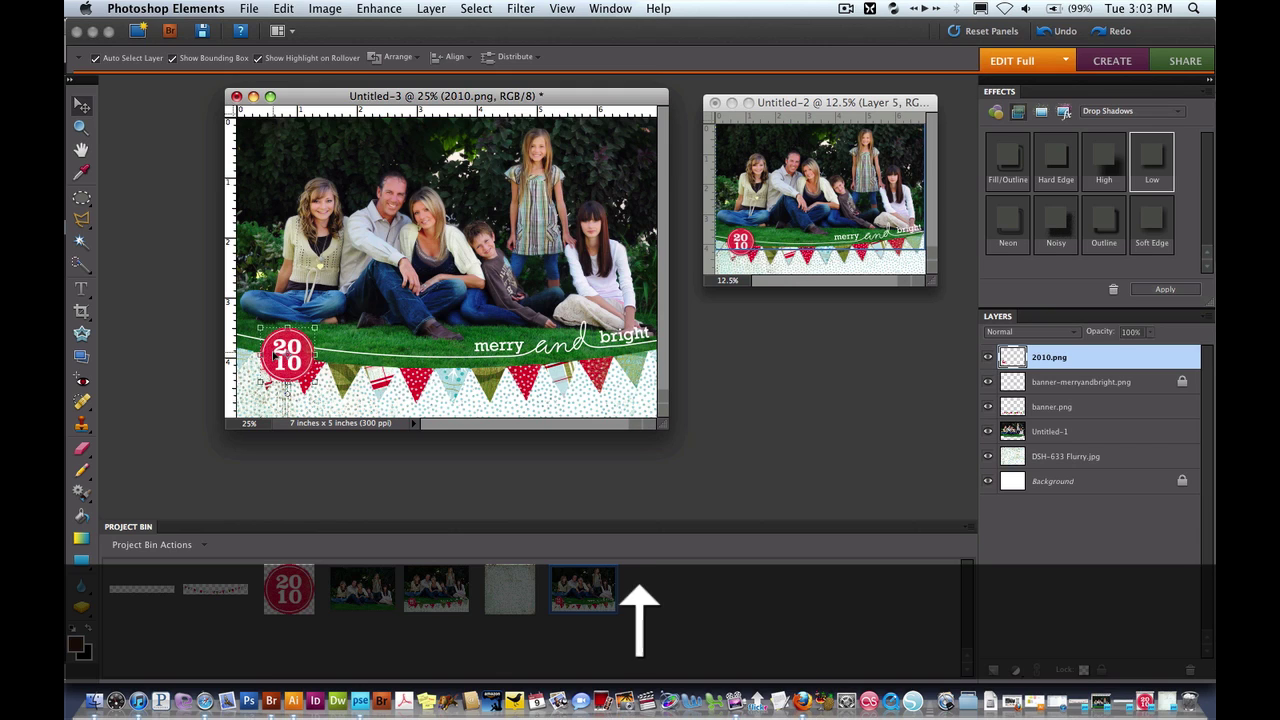
key("Right")
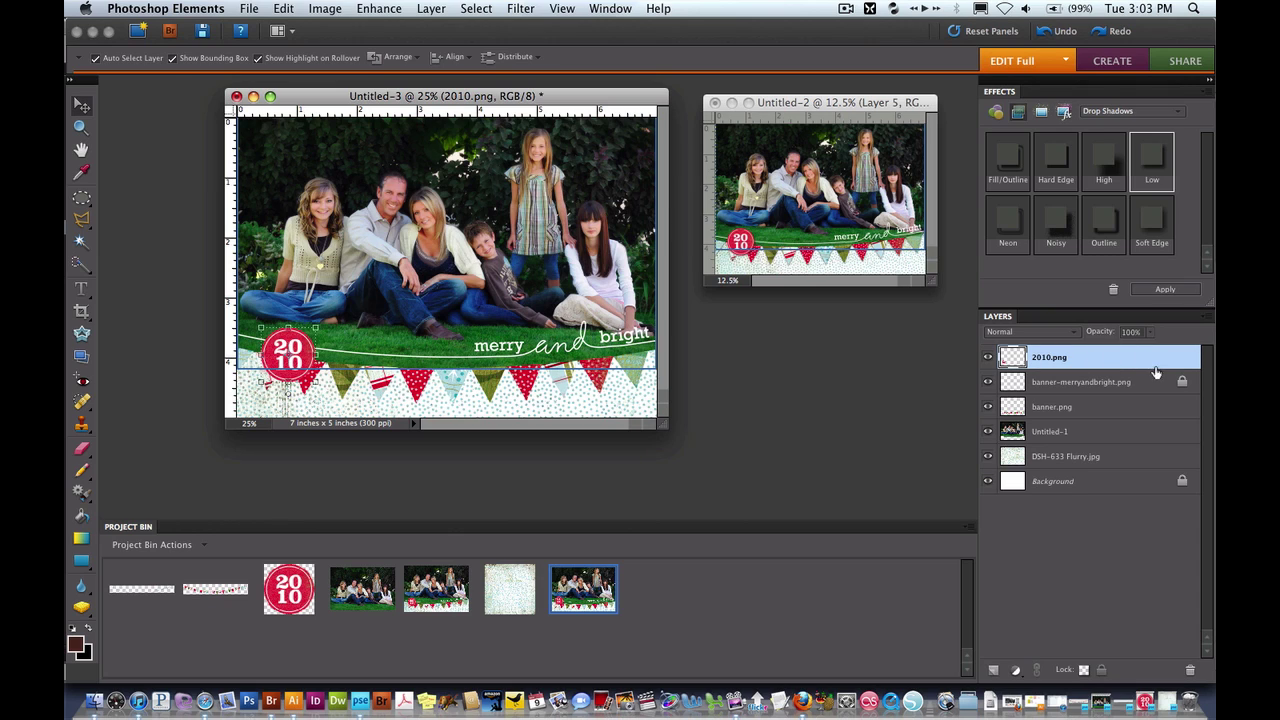
Step: Give the 2010 badge a Low drop shadow with size 10, distance 5 and opacity 40
double_click(1154, 160)
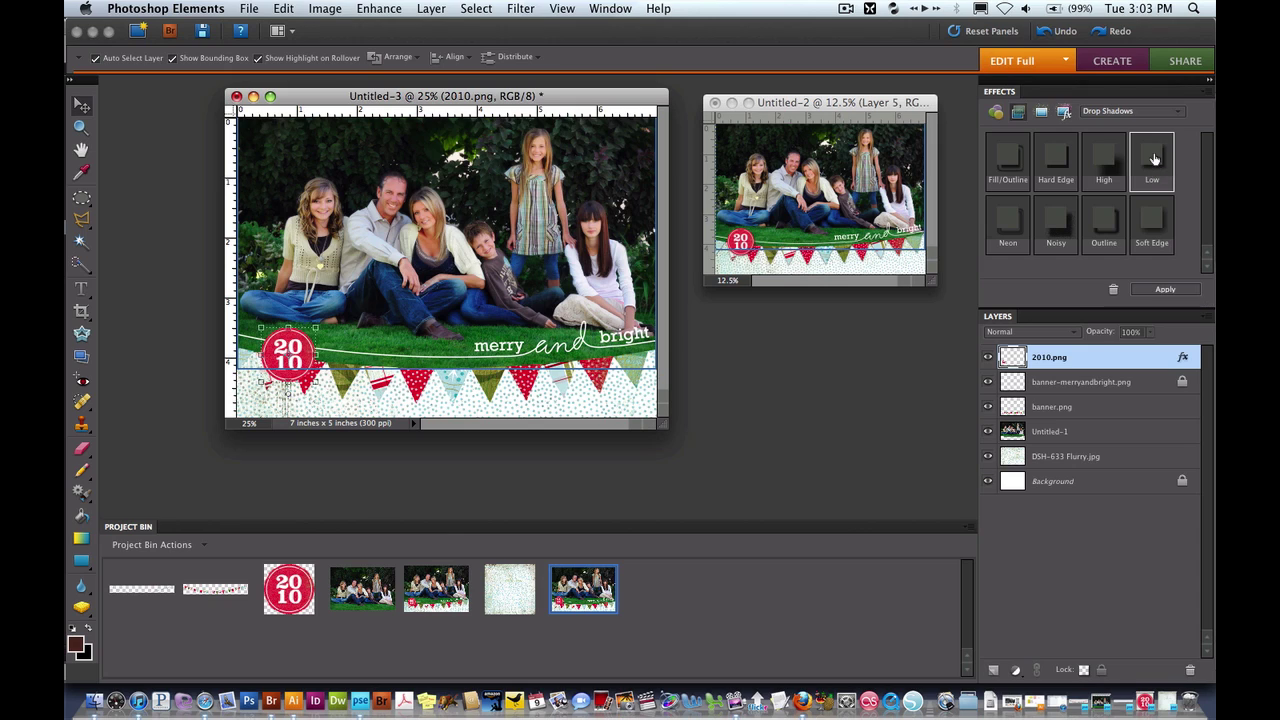
double_click(1183, 360)
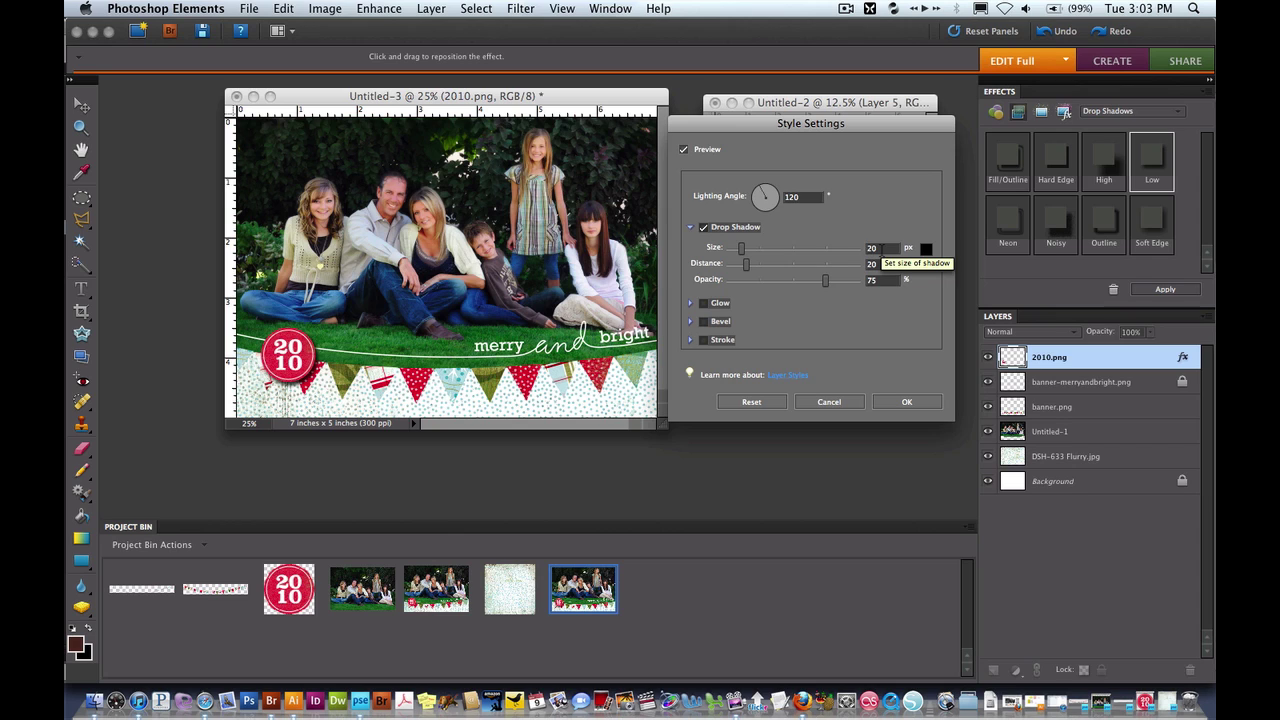
double_click(881, 248)
type("10")
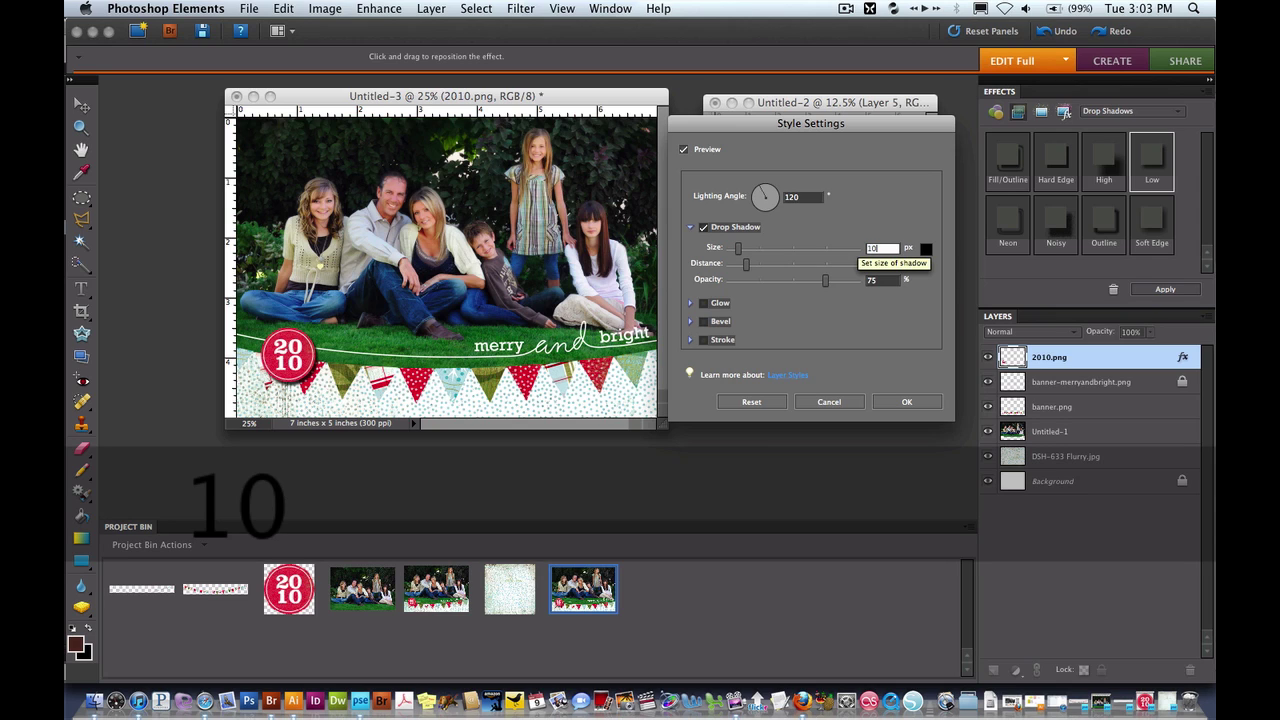
left_click(808, 262)
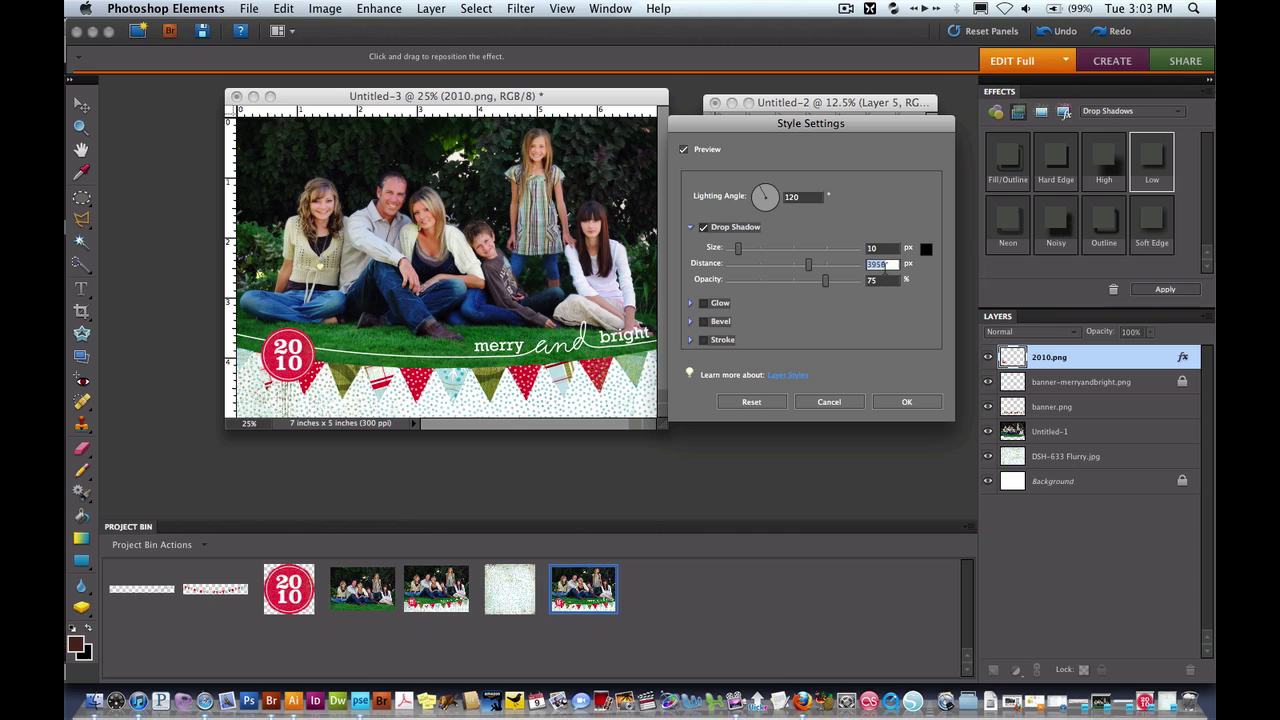
type("5")
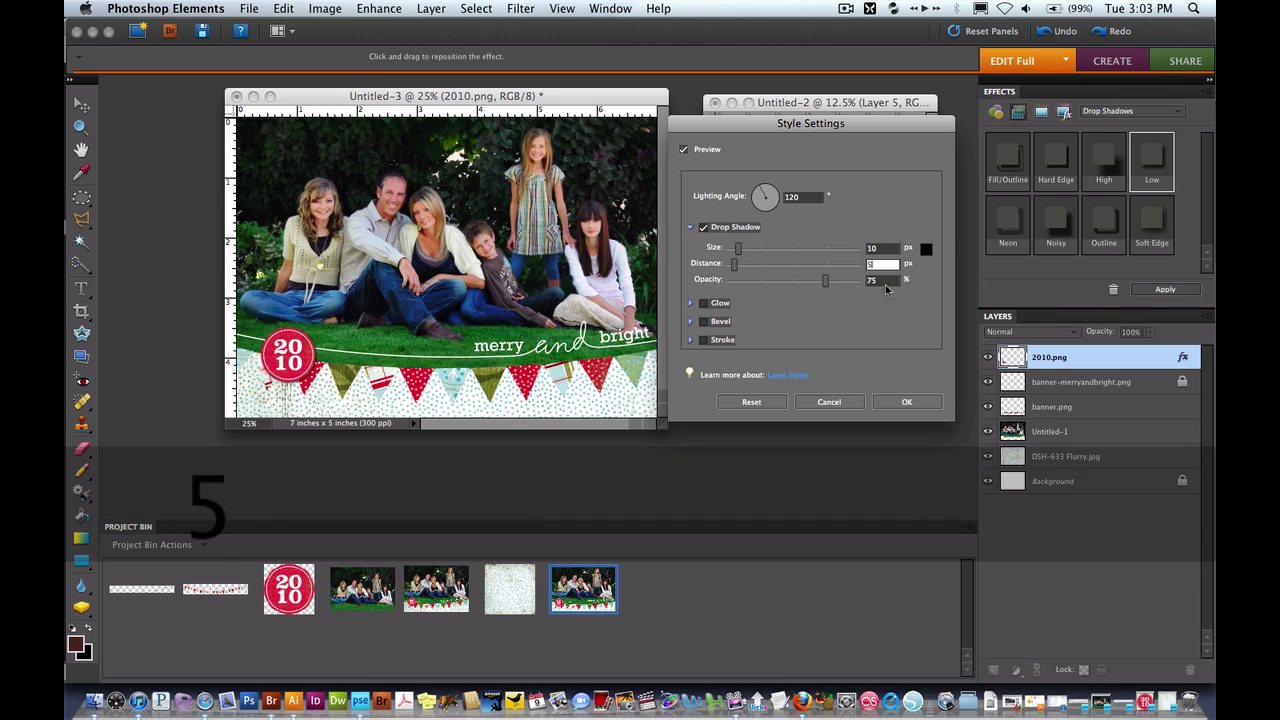
left_click(885, 282)
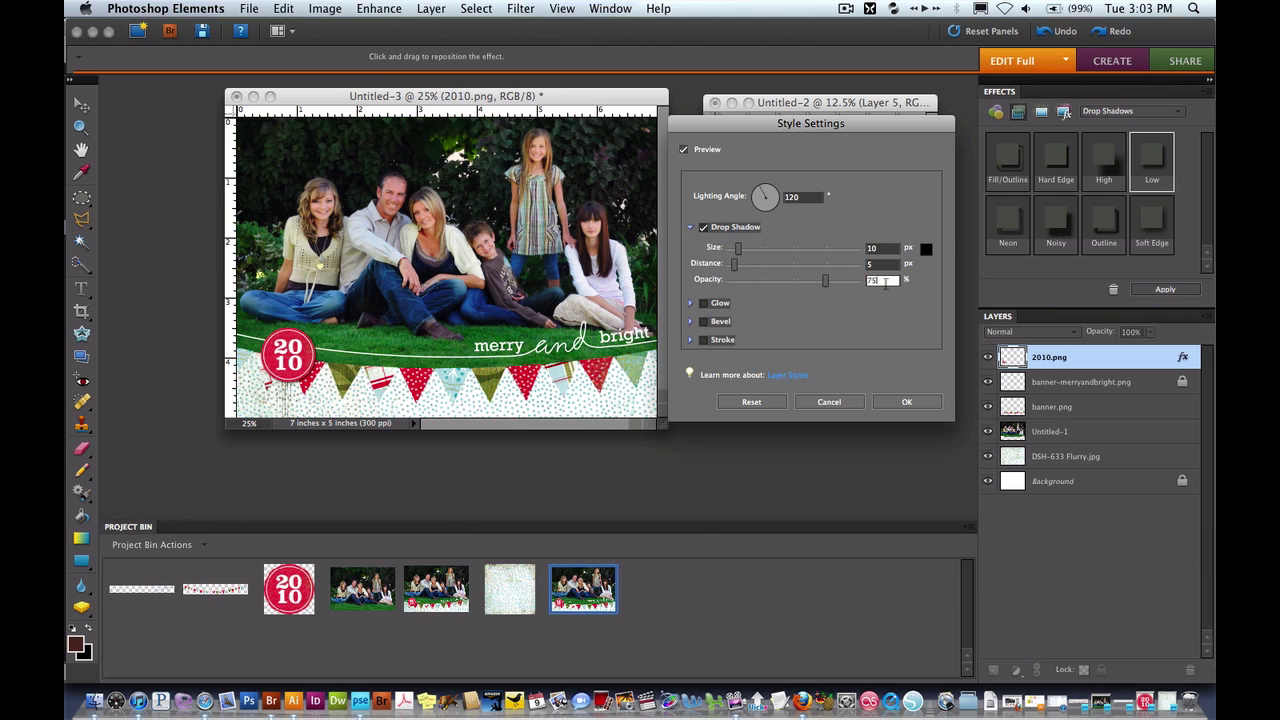
type("40")
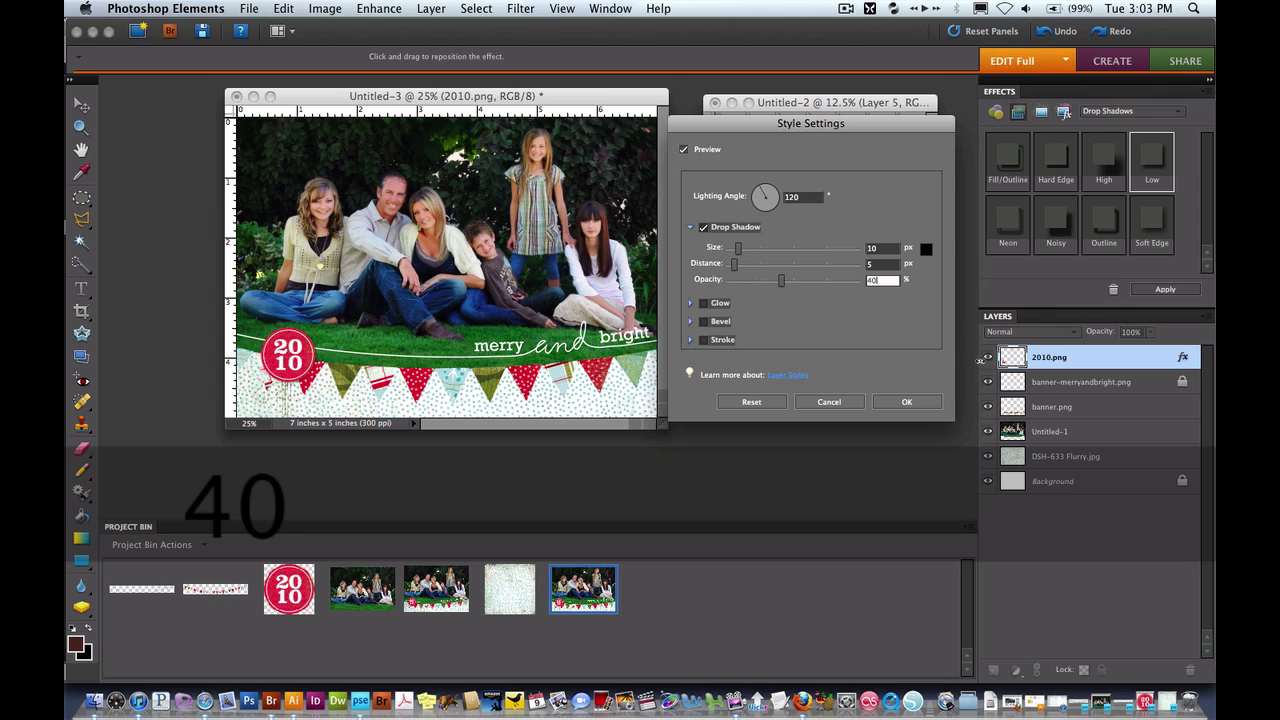
left_click(903, 401)
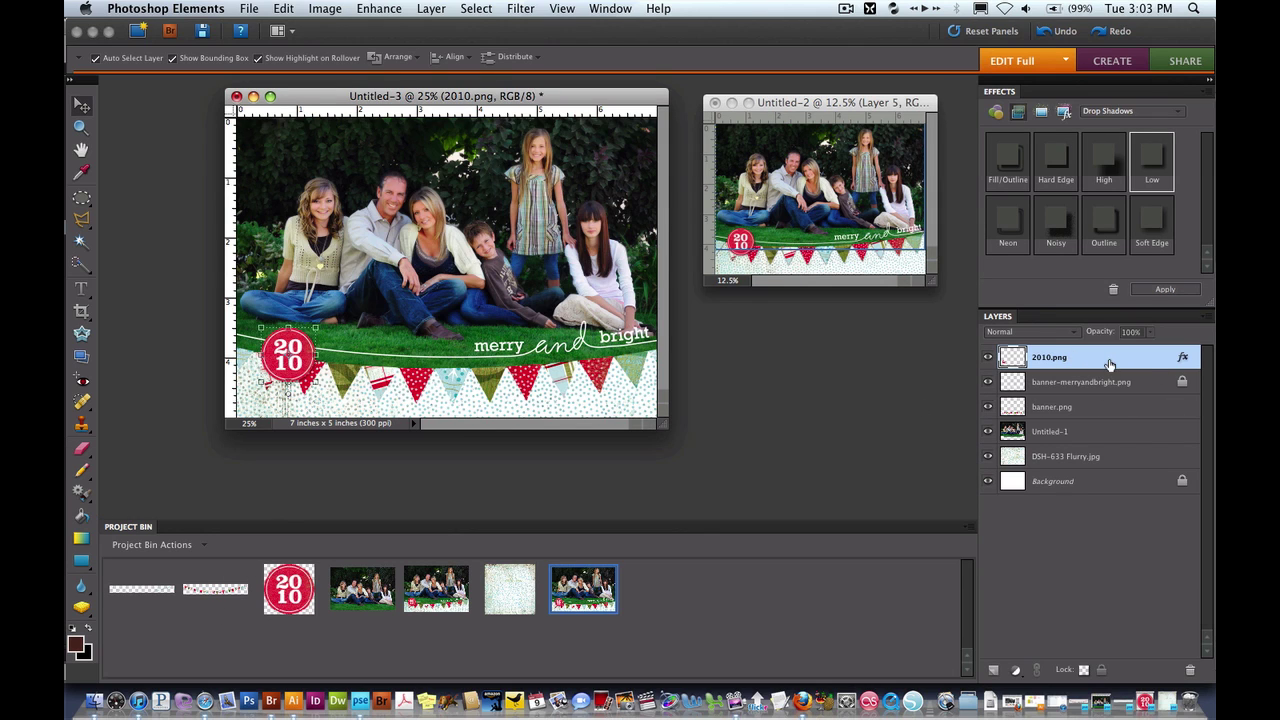
Step: Copy the 2010.png layer style and paste it onto the banner.png layer
right_click(1109, 365)
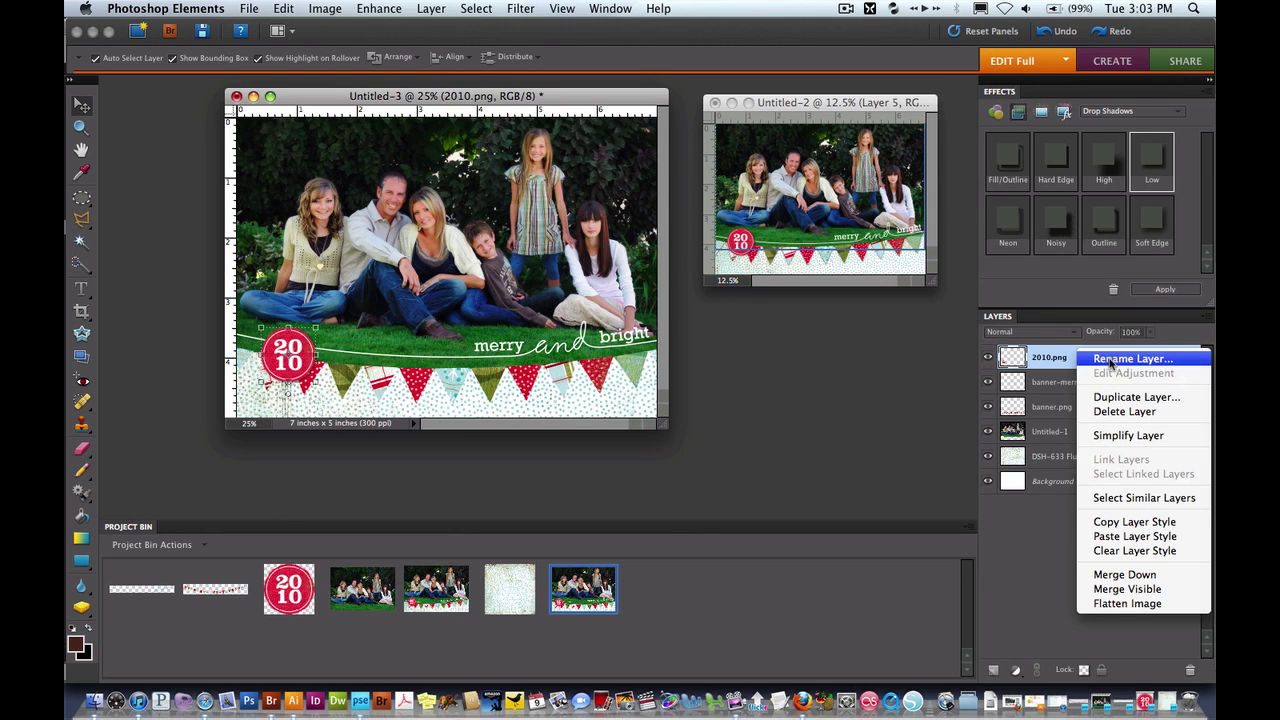
left_click(1146, 522)
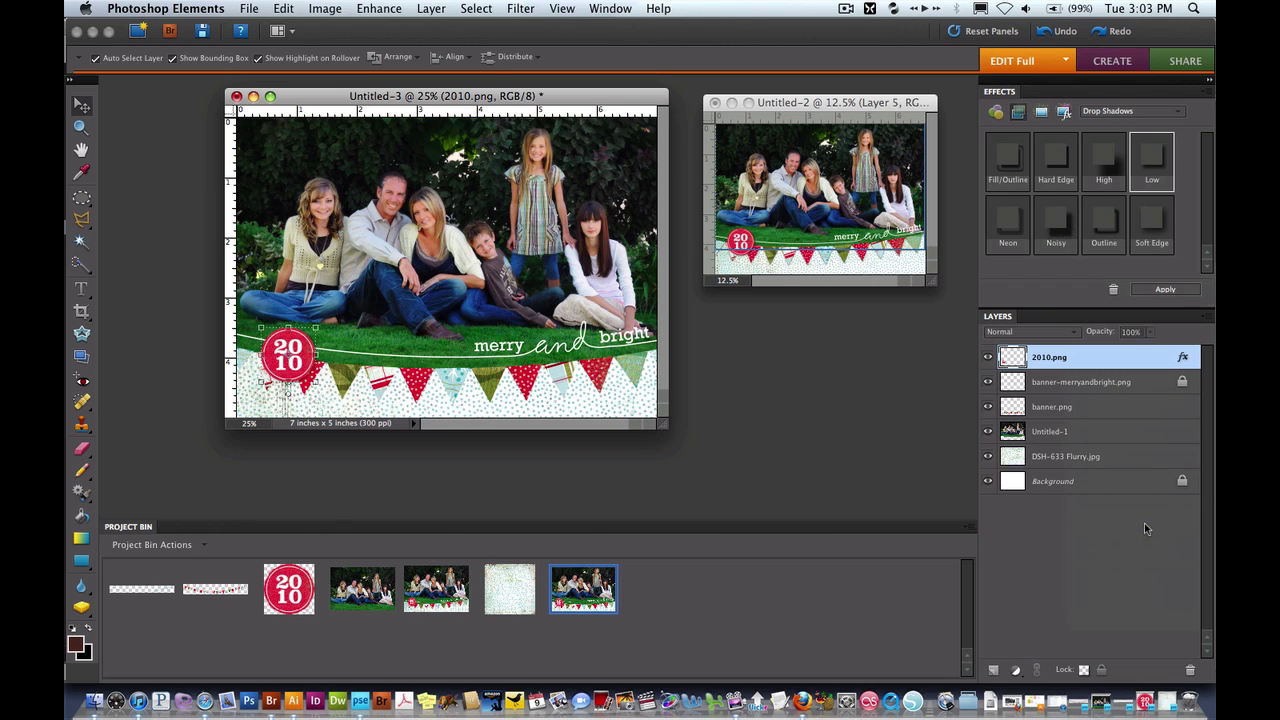
right_click(1093, 408)
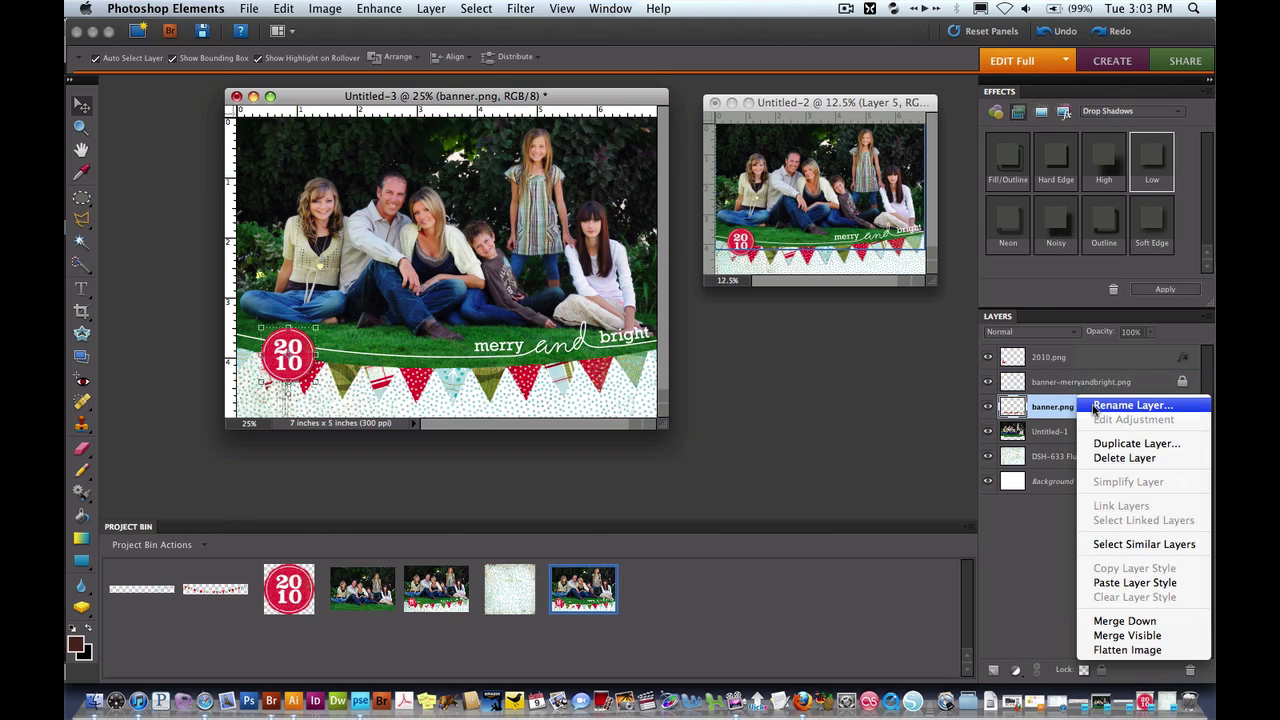
left_click(1130, 583)
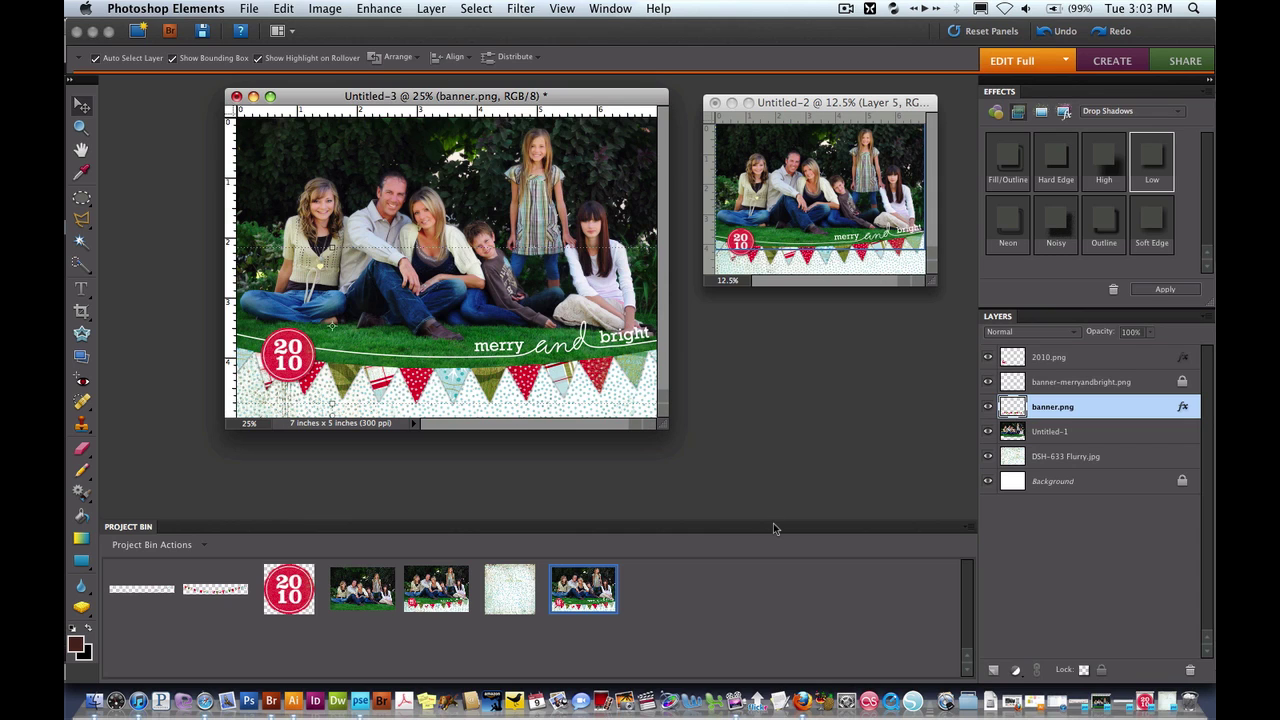
Step: Enlarge the card's document window and select the Background layer
left_click_drag(666, 428, 748, 529)
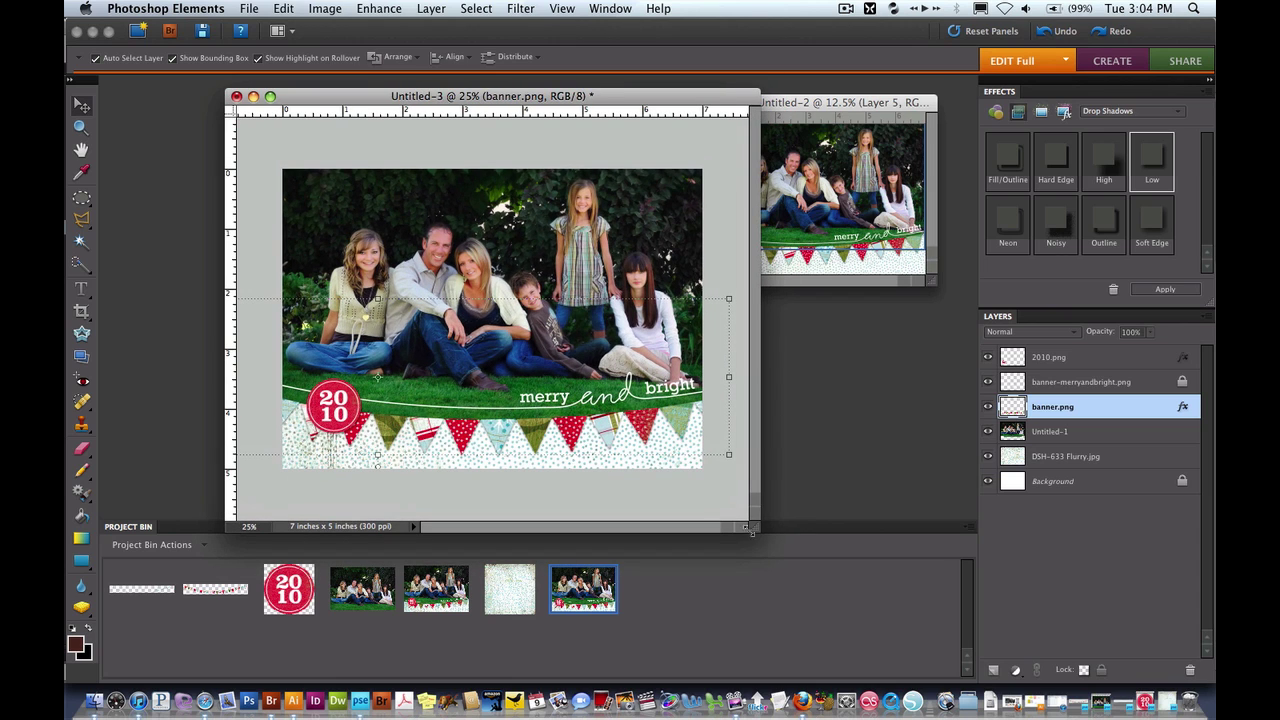
left_click(733, 519)
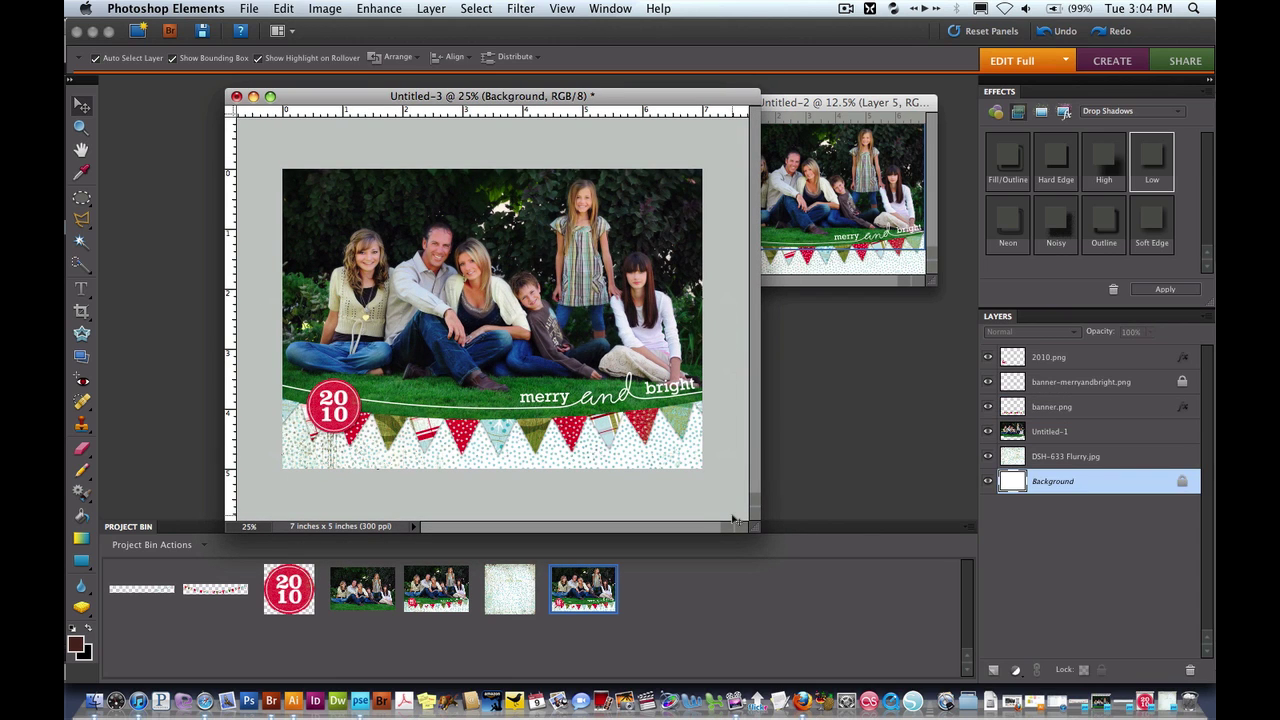